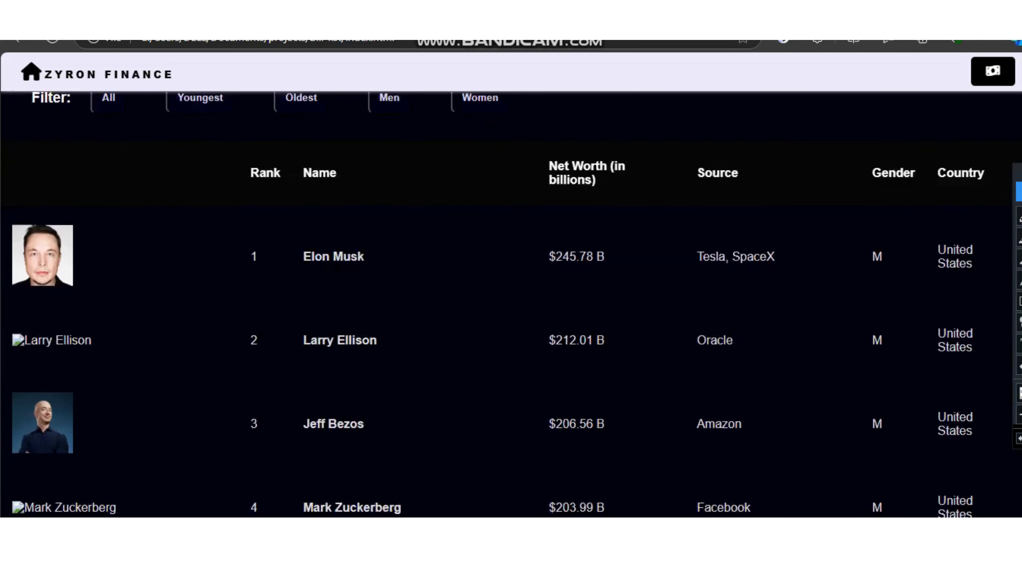
Step: Open Zyron Finance's exchange page, look at the Currency Converter and close it
scroll(511, 304, "up", 10)
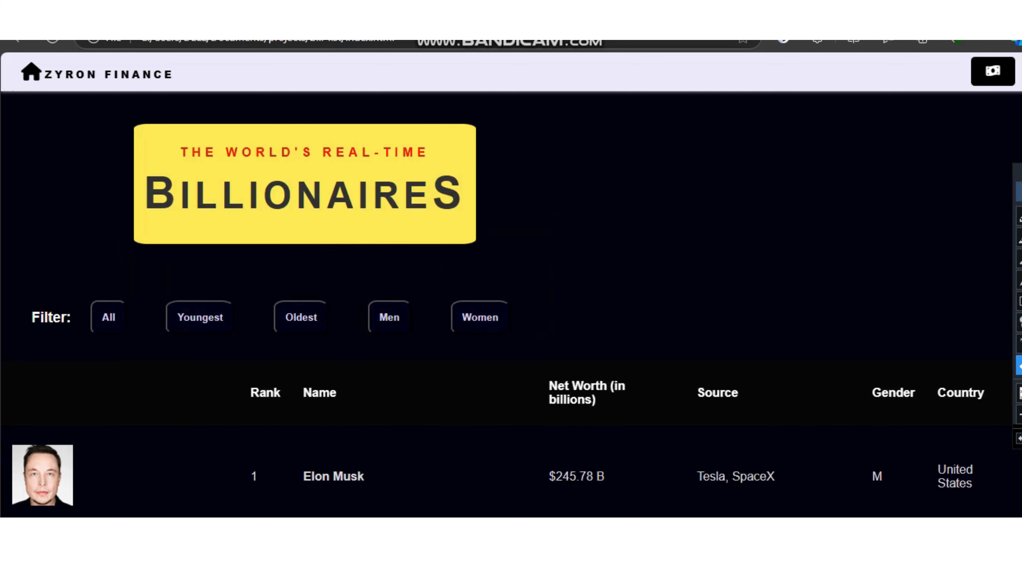
left_click(993, 71)
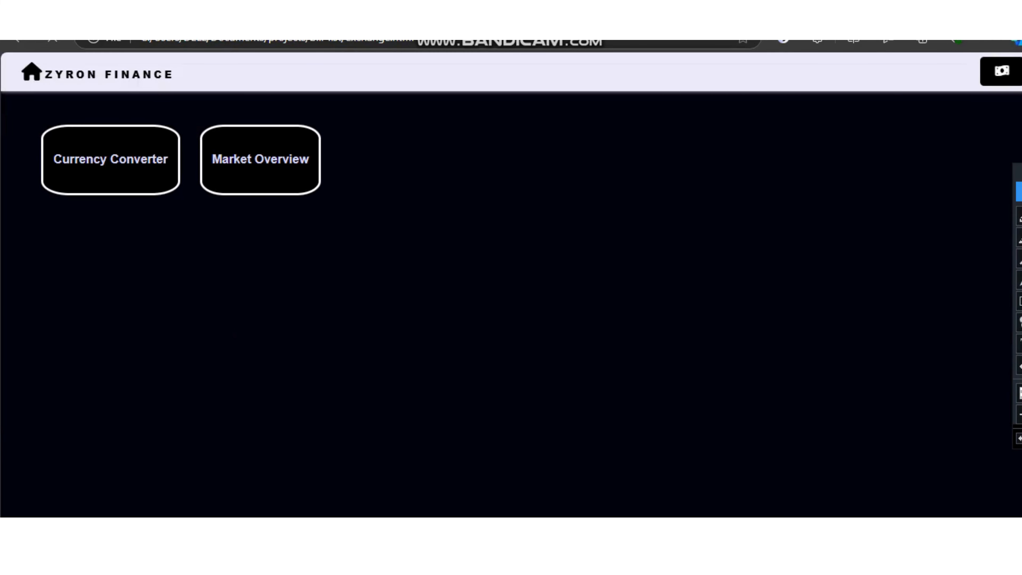
left_click(114, 157)
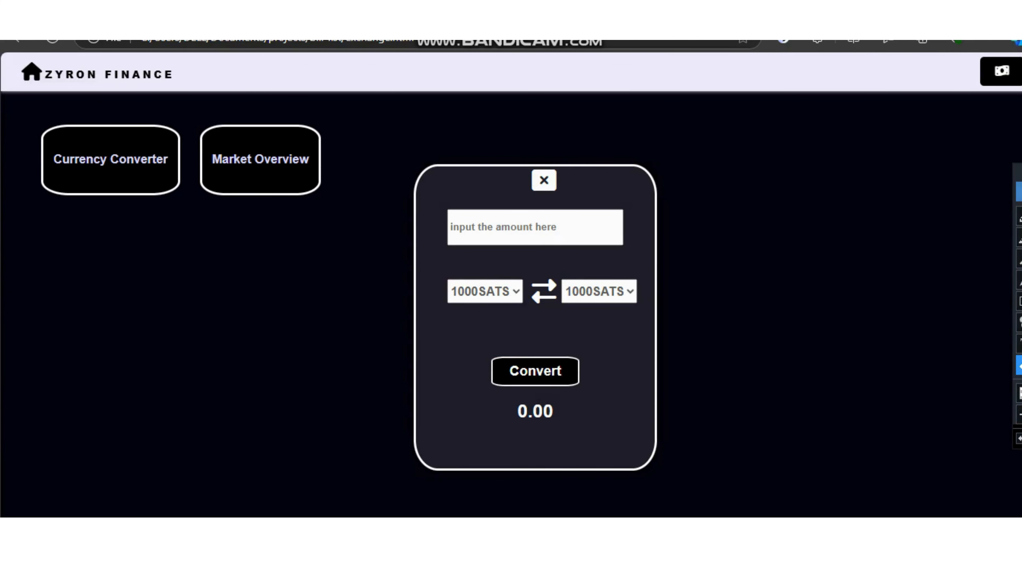
left_click(544, 181)
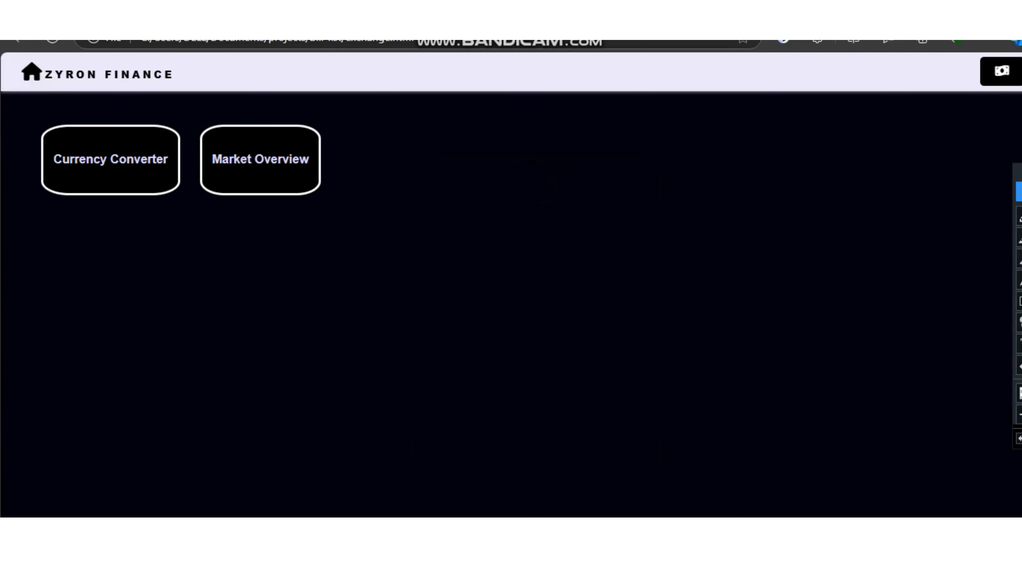
Step: Open the Market Overview and examine the one-year indices chart and the index list below it
left_click(246, 162)
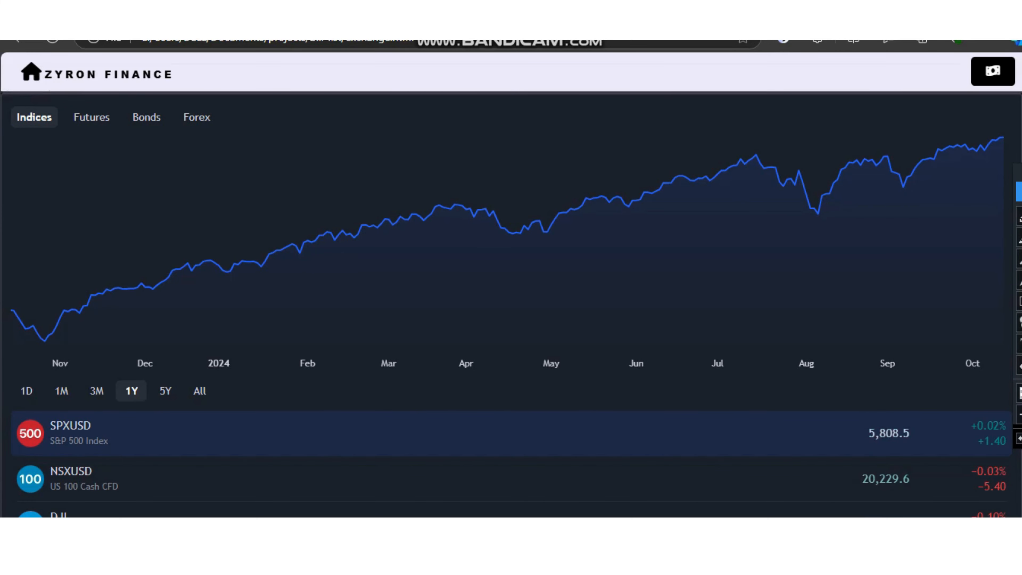
scroll(1009, 406, "down", 5)
scroll(1009, 407, "up", 5)
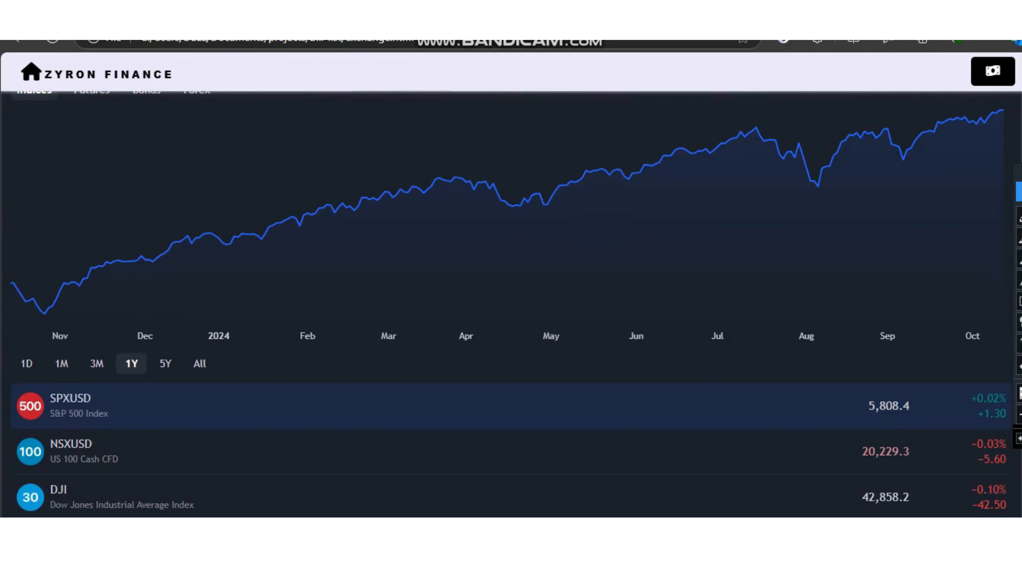
scroll(512, 304, "up", 1)
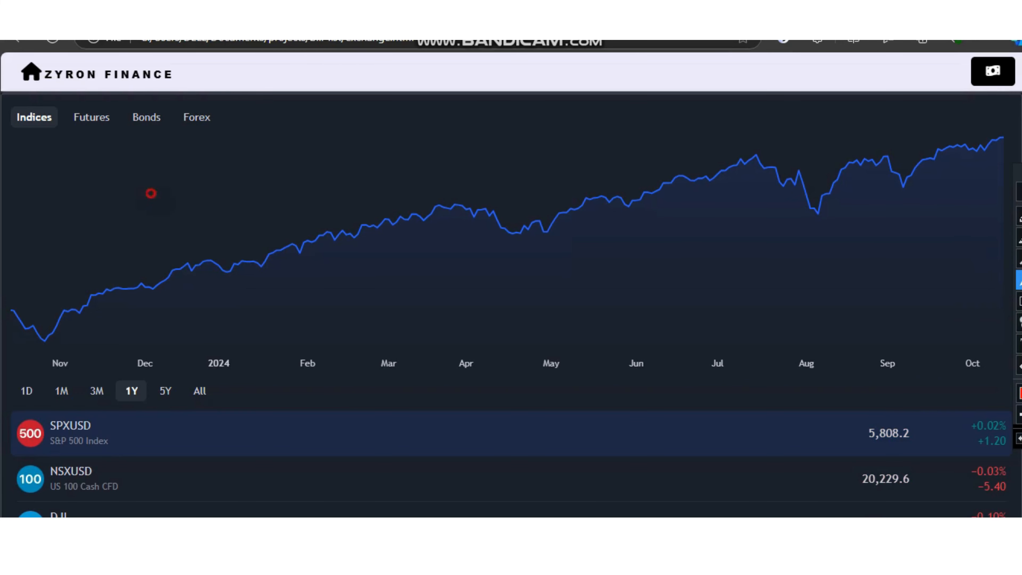
Step: Mark the Futures, Bonds and Forex categories with red arrows, clear them and return to the billionaires home page
left_click_drag(150, 193, 99, 127)
left_click_drag(177, 184, 142, 127)
left_click_drag(217, 180, 175, 118)
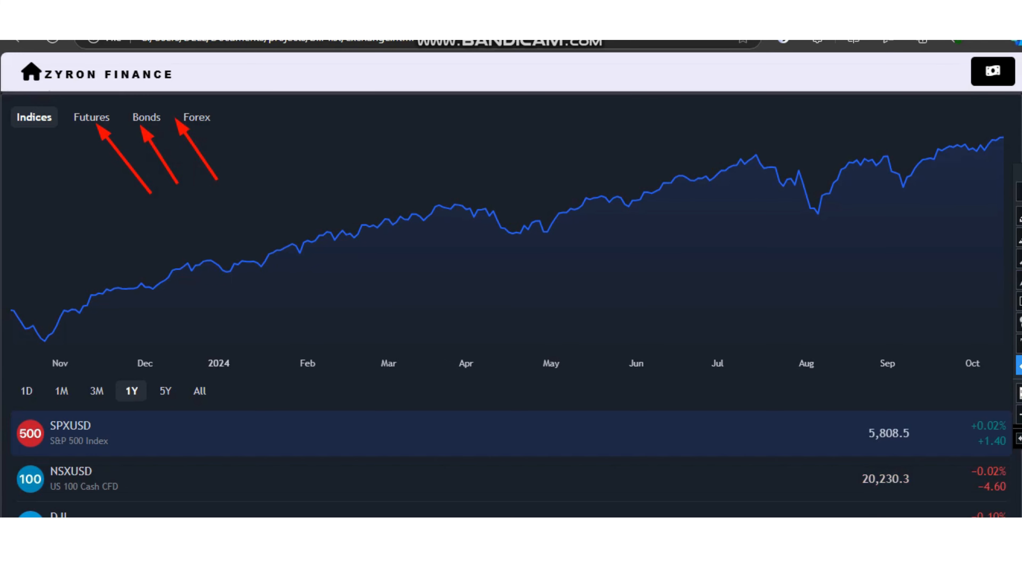
key("Delete")
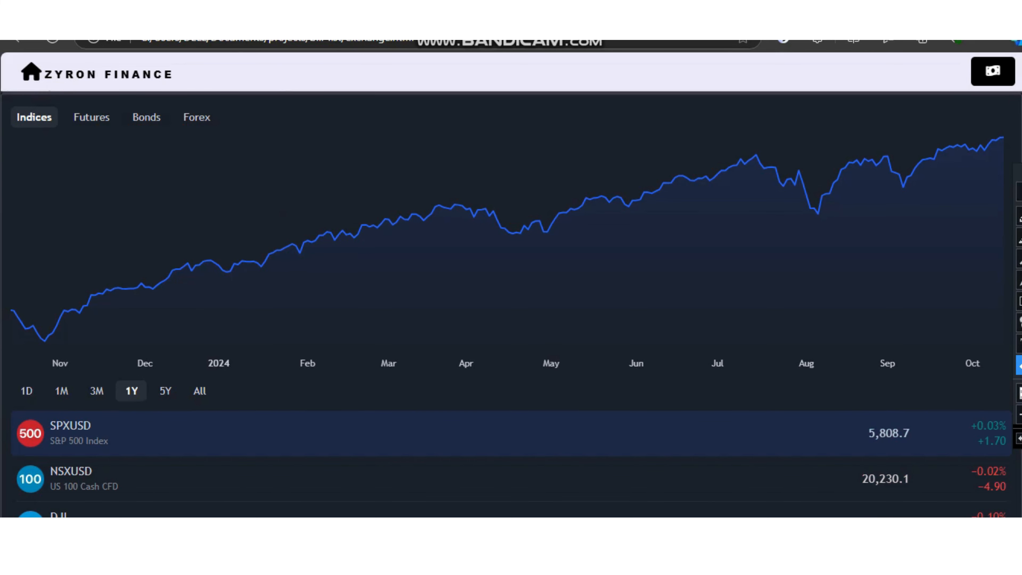
left_click(1019, 192)
left_click(31, 72)
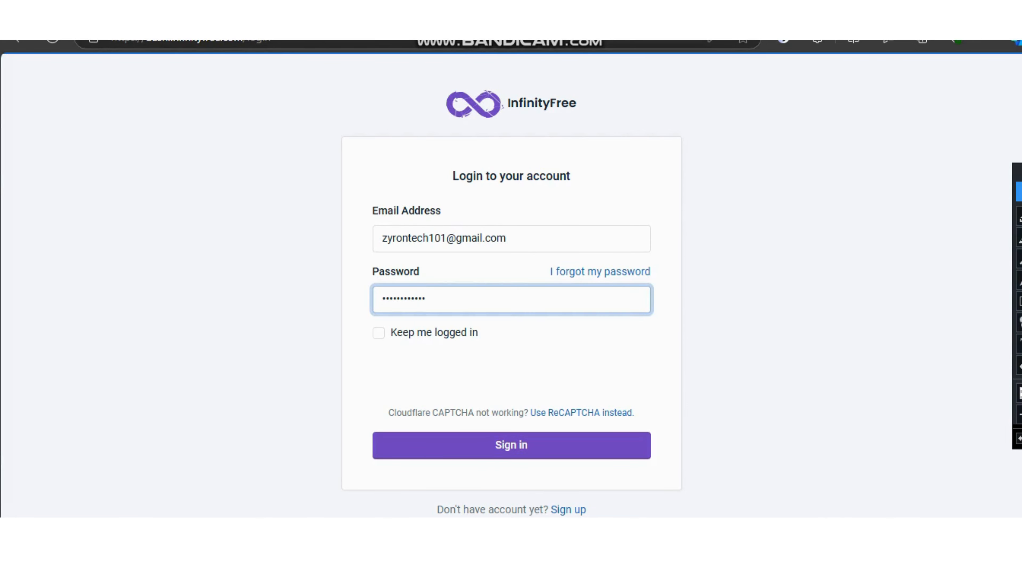
Step: Switch to the online whiteboard and add the text "infinityfree.com" below the title line
left_click(523, 19)
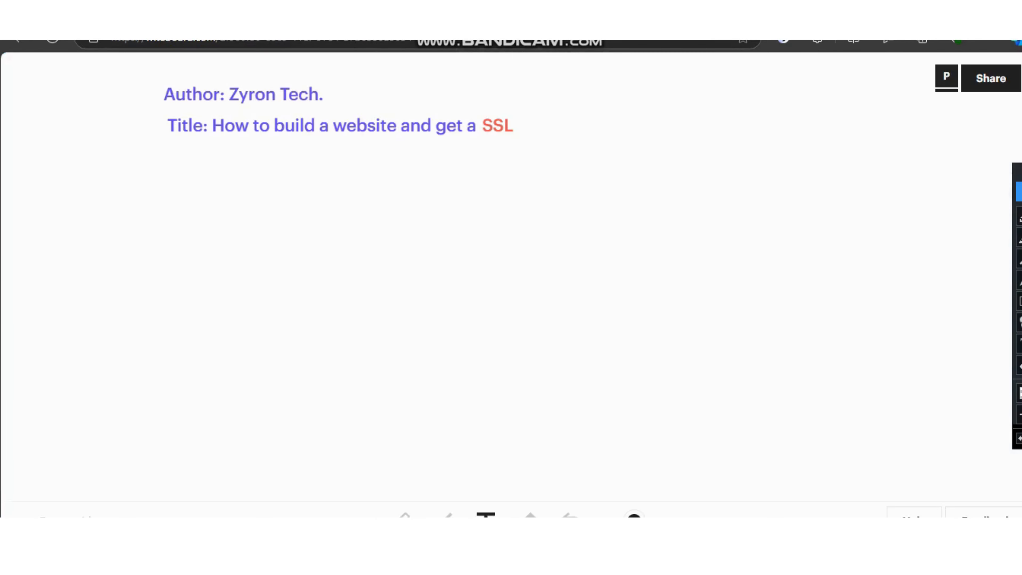
left_click(170, 160)
type("infinit")
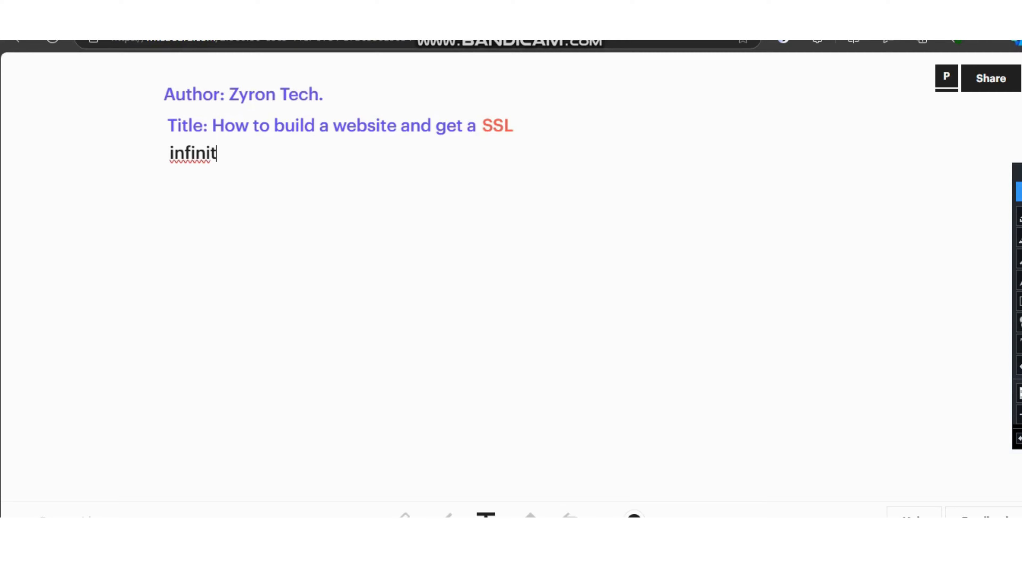
type("yfree")
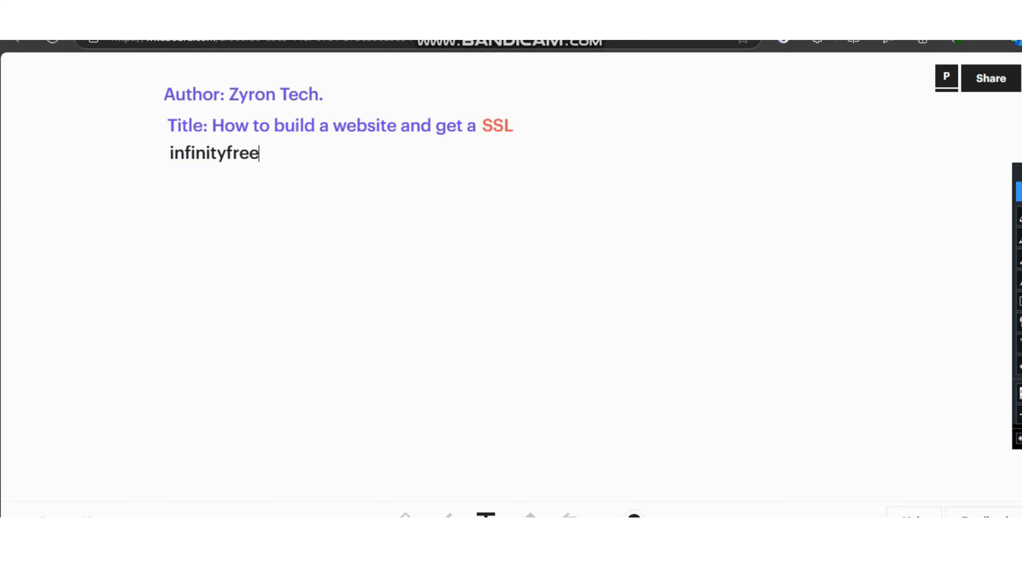
type(".co")
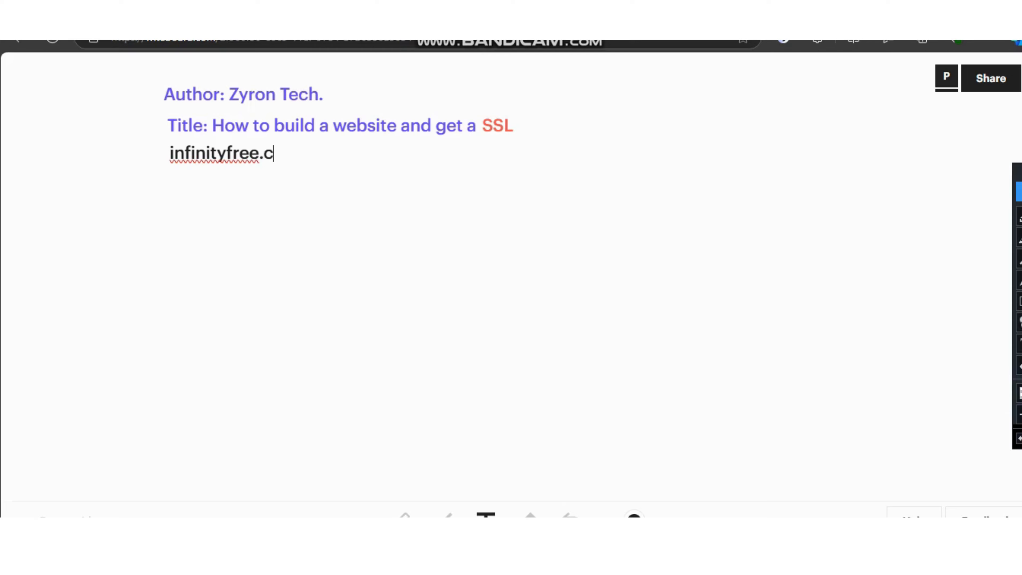
type("m")
key("Return")
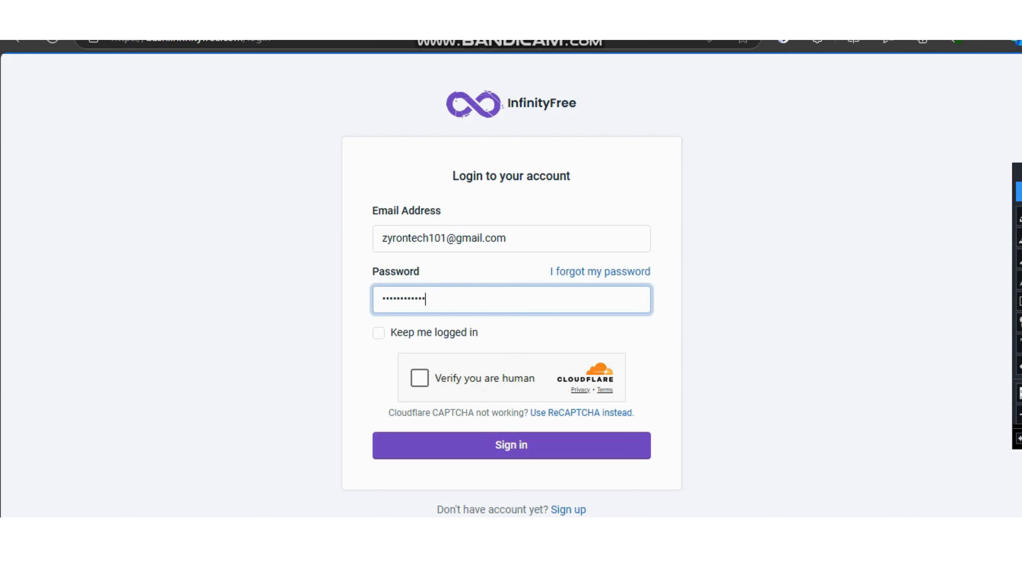
Step: View InfinityFree's sign-up form with its email, password and terms fields, and return to the sign-in form
left_click(580, 510)
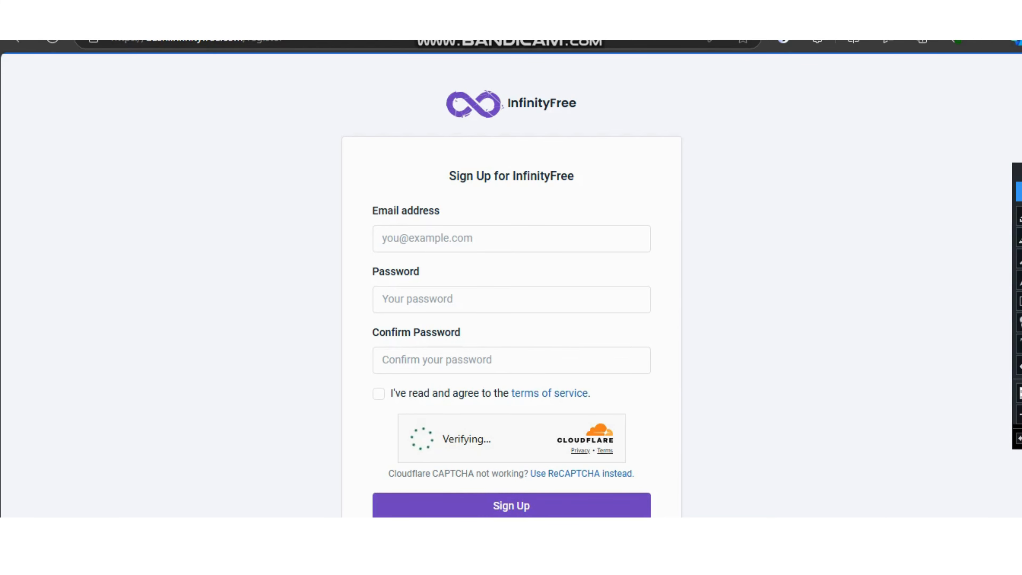
scroll(512, 284, "down", 2)
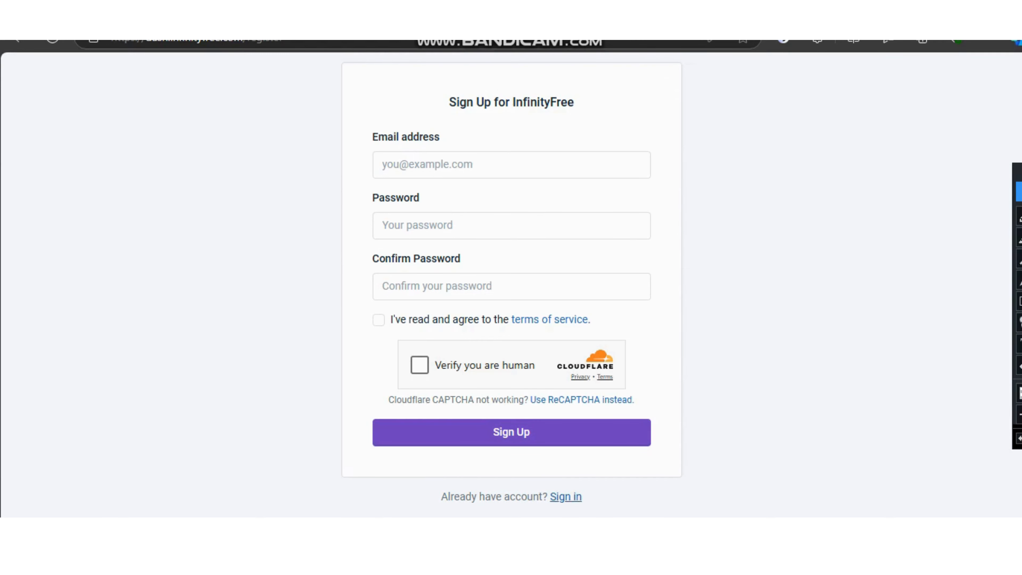
left_click(567, 497)
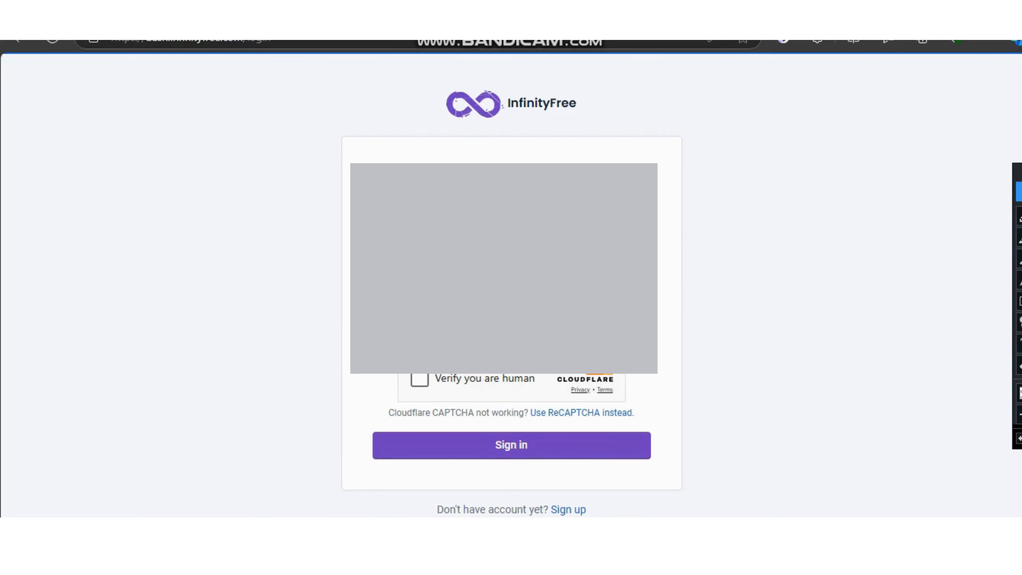
Step: Pass the human verification, sign in to InfinityFree and start creating a new hosting account
left_click(420, 379)
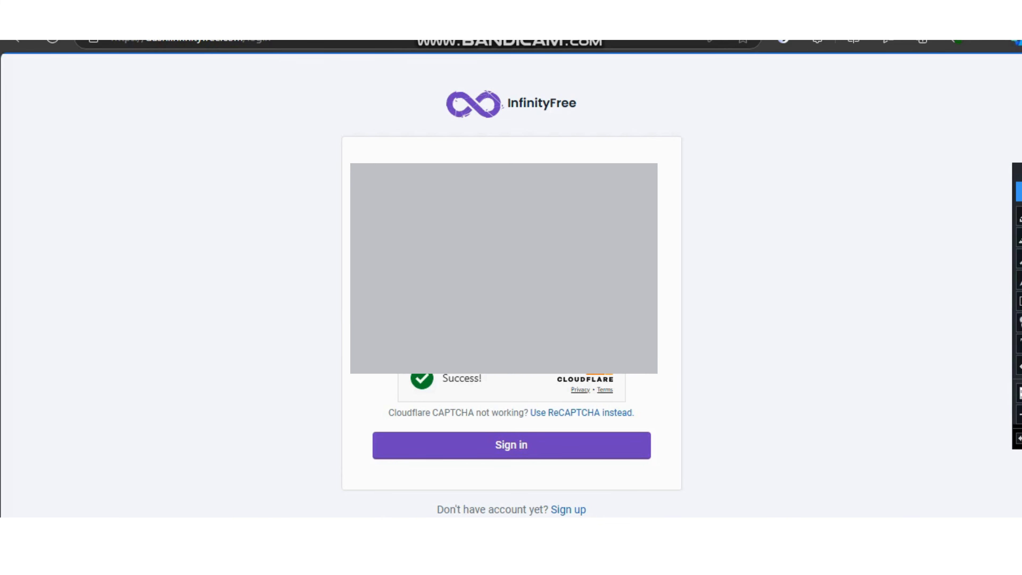
left_click(495, 446)
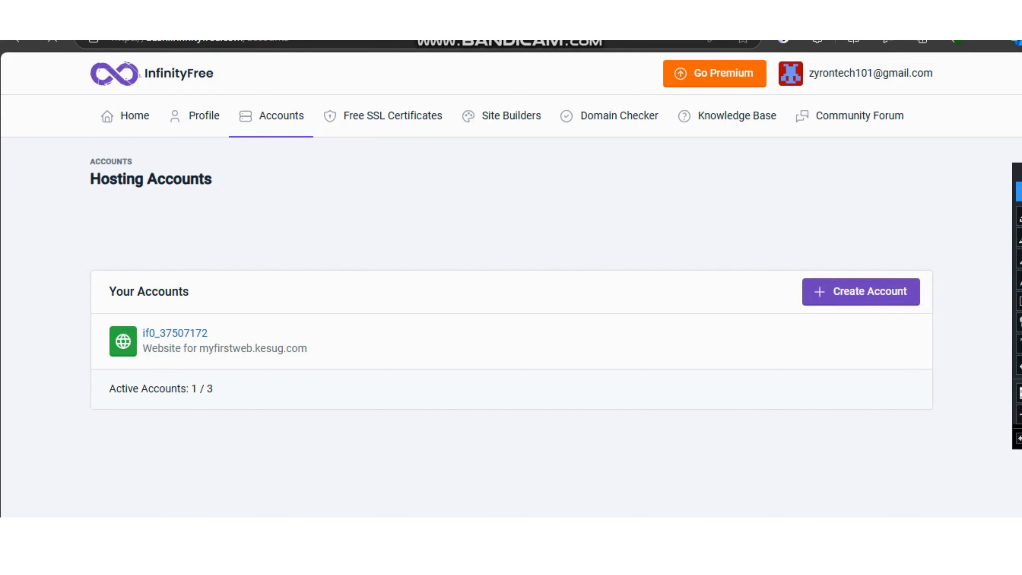
key("ctrl+Tab")
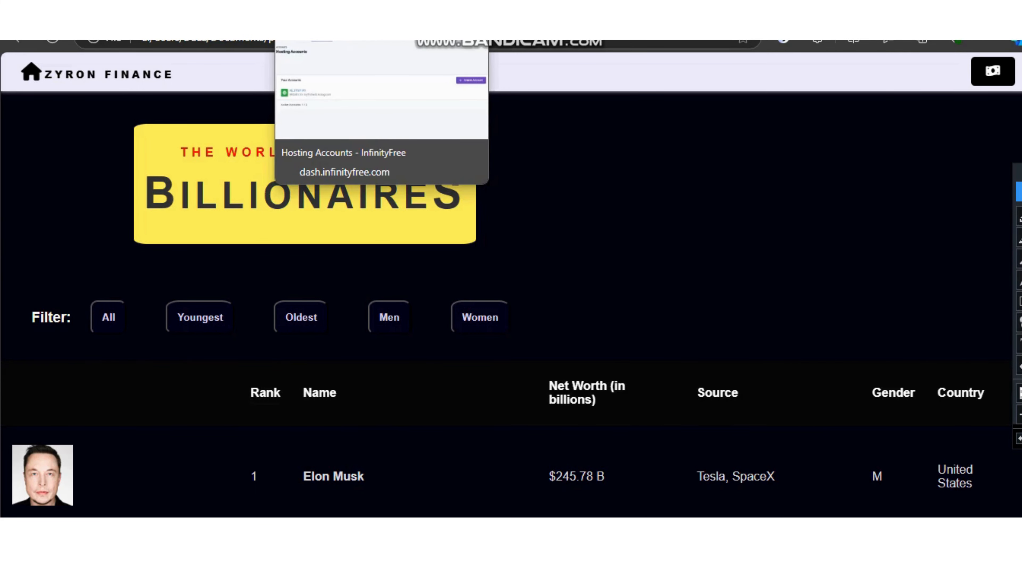
left_click(358, 8)
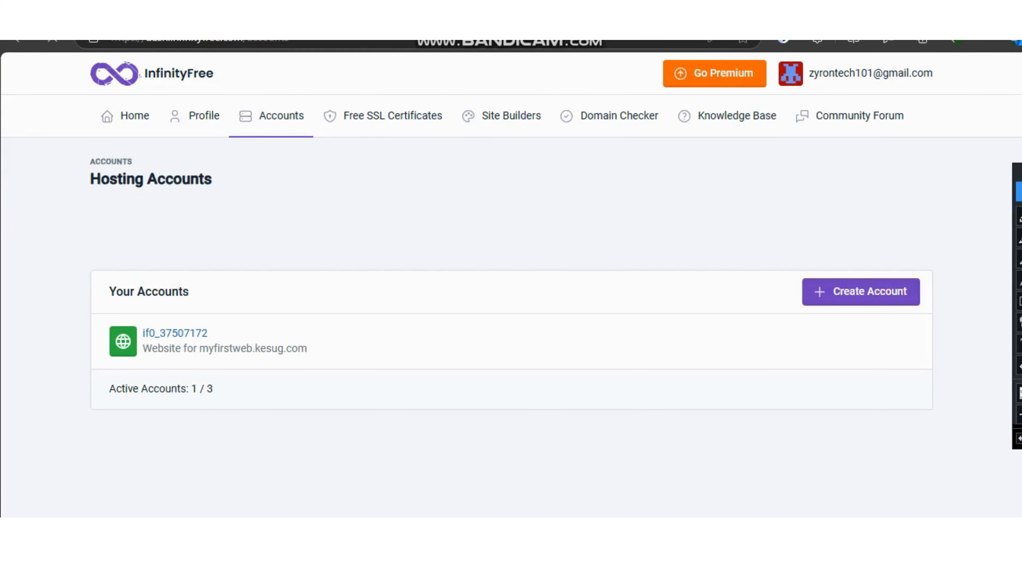
left_click(861, 292)
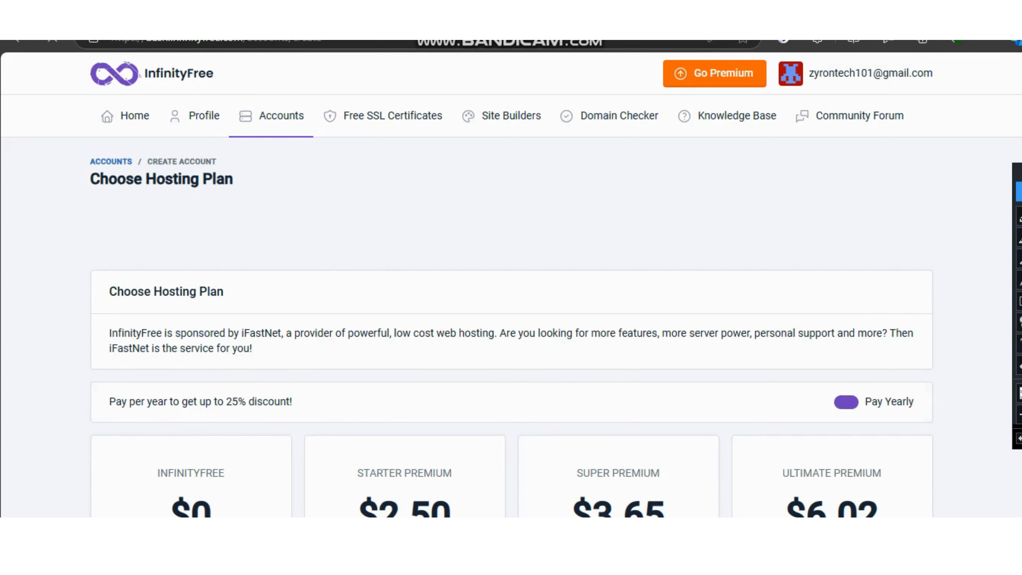
Step: Compare the price and features of the free InfinityFree plan with the Starter, Super and Ultimate Premium hosting plans
scroll(511, 282, "down", 5)
scroll(511, 282, "down", 2)
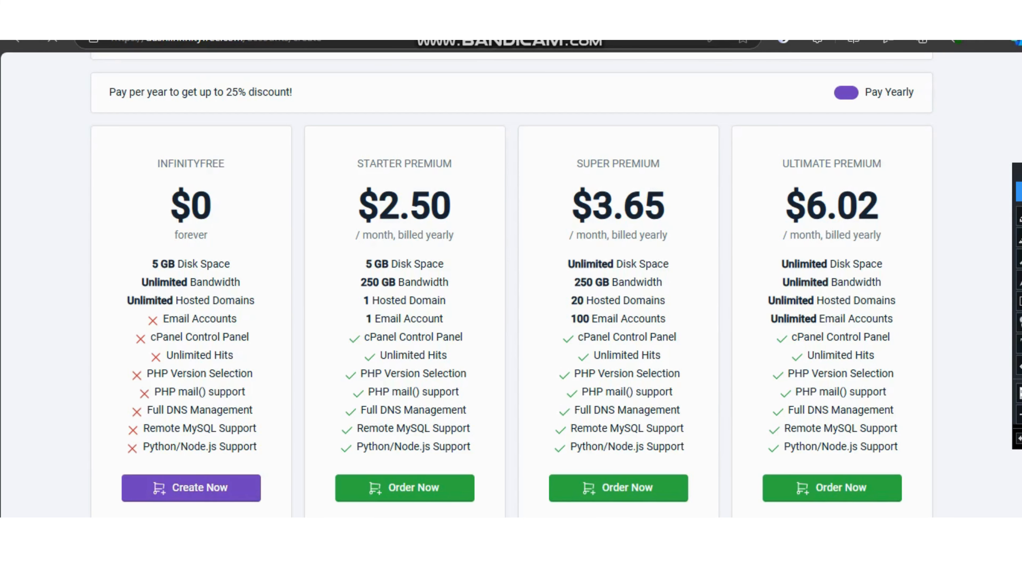
scroll(511, 282, "down", 2)
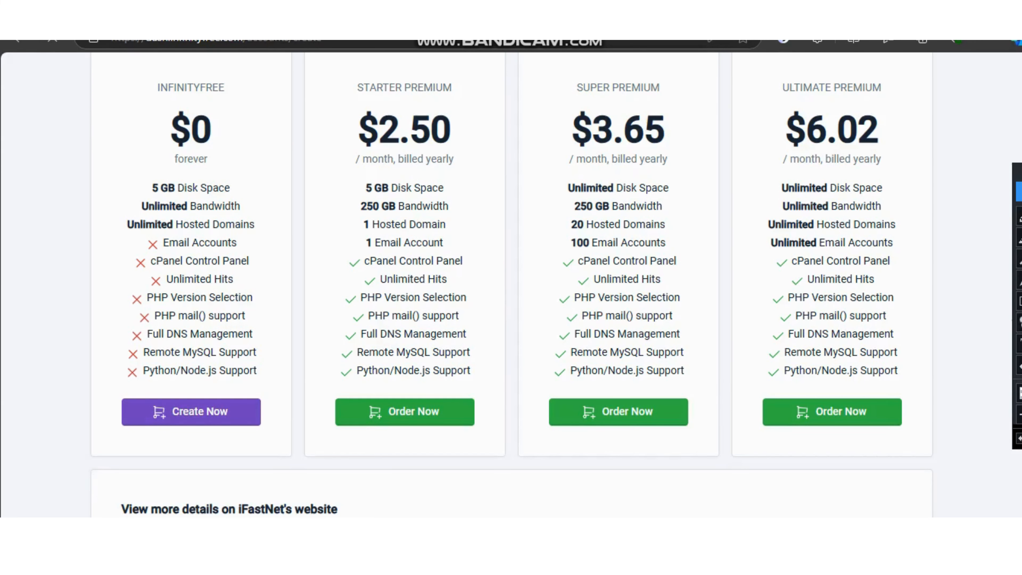
scroll(511, 282, "up", 1)
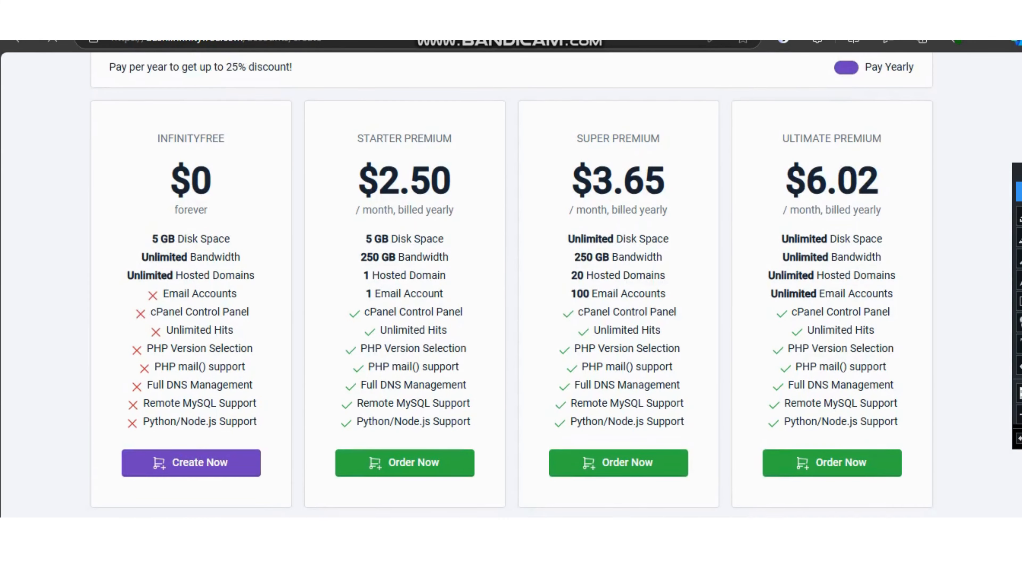
scroll(512, 282, "down", 1)
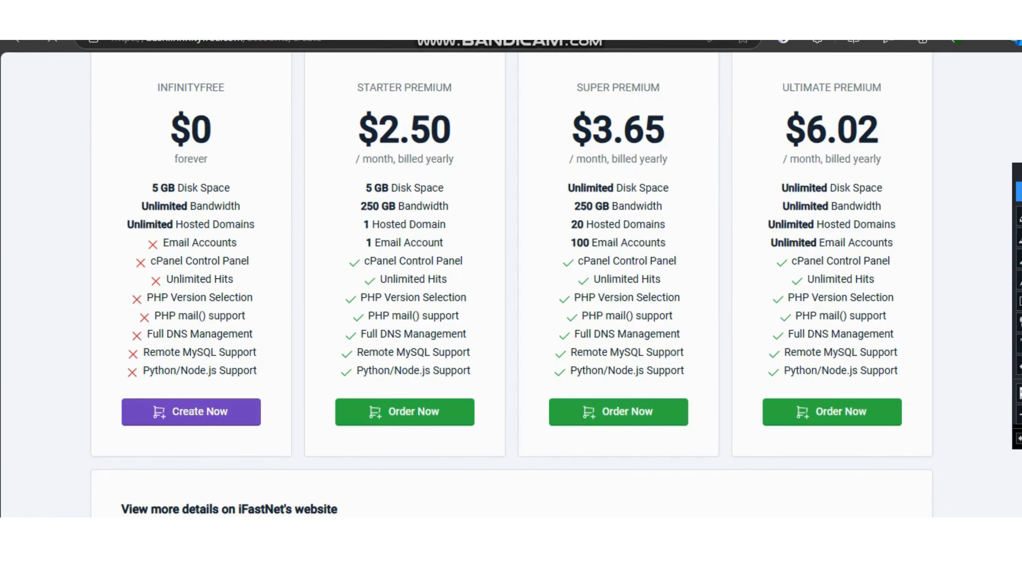
scroll(511, 282, "up", 2)
scroll(511, 282, "down", 1)
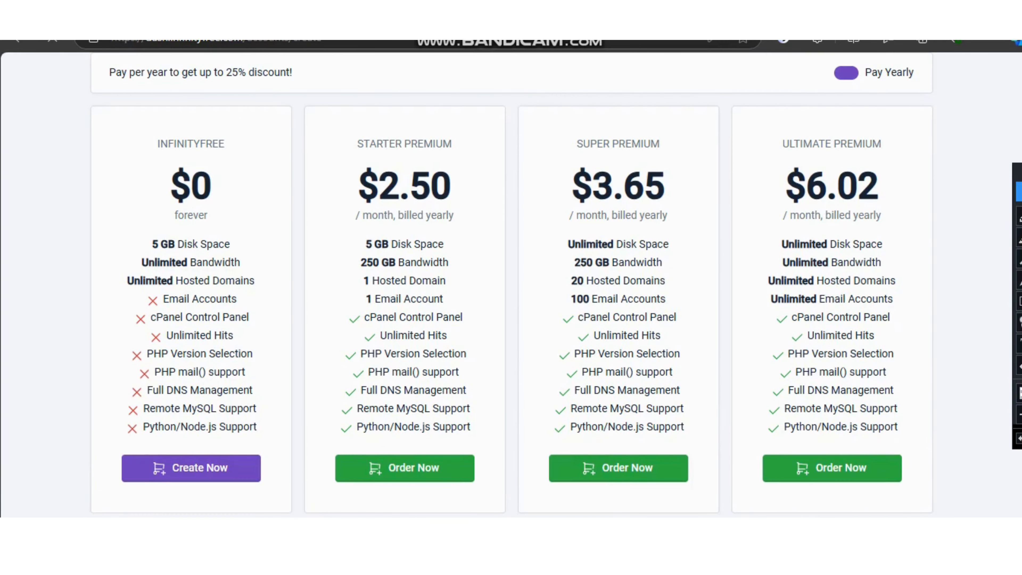
scroll(511, 282, "up", 1)
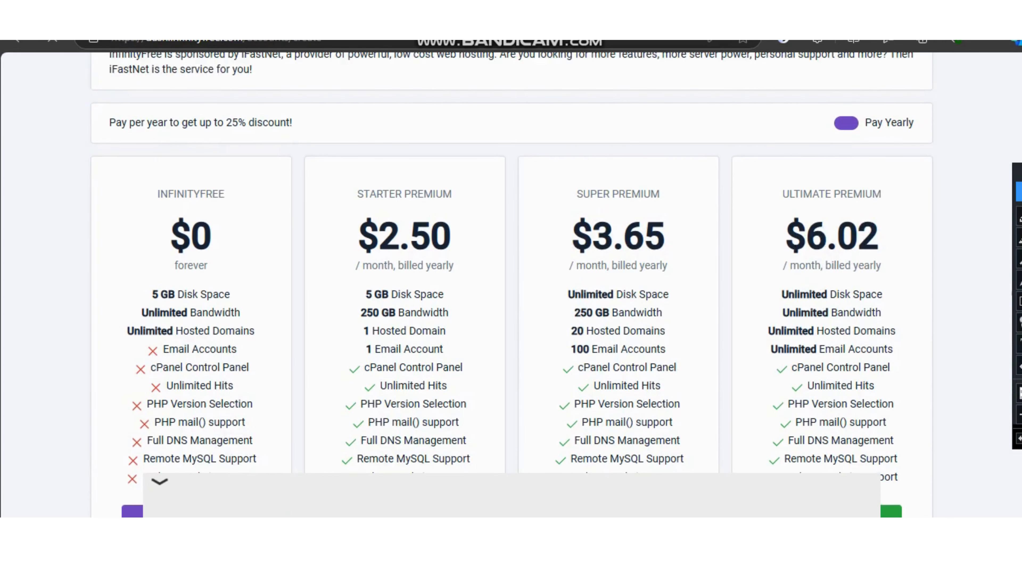
scroll(512, 282, "down", 2)
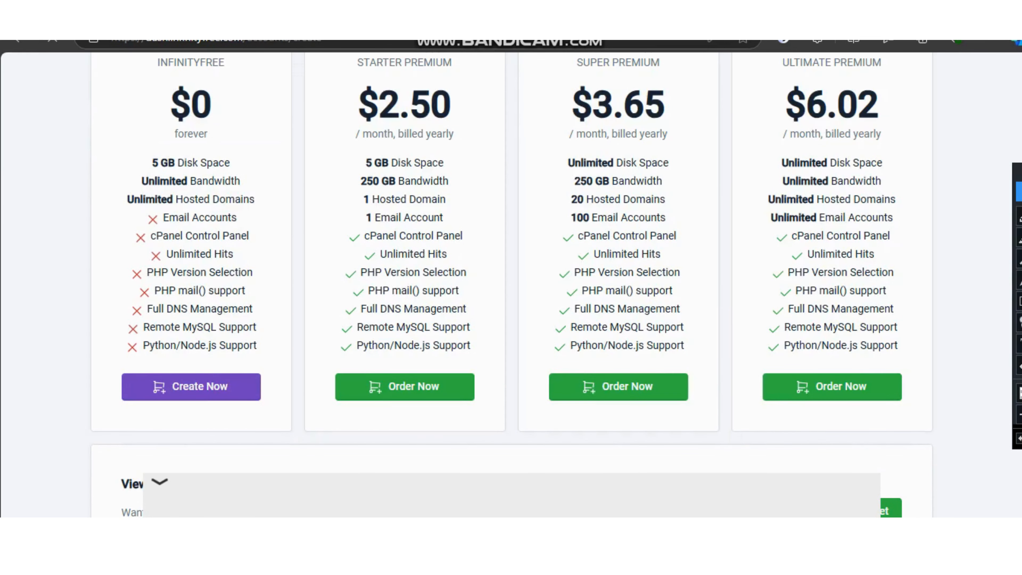
scroll(511, 282, "up", 3)
scroll(512, 282, "down", 2)
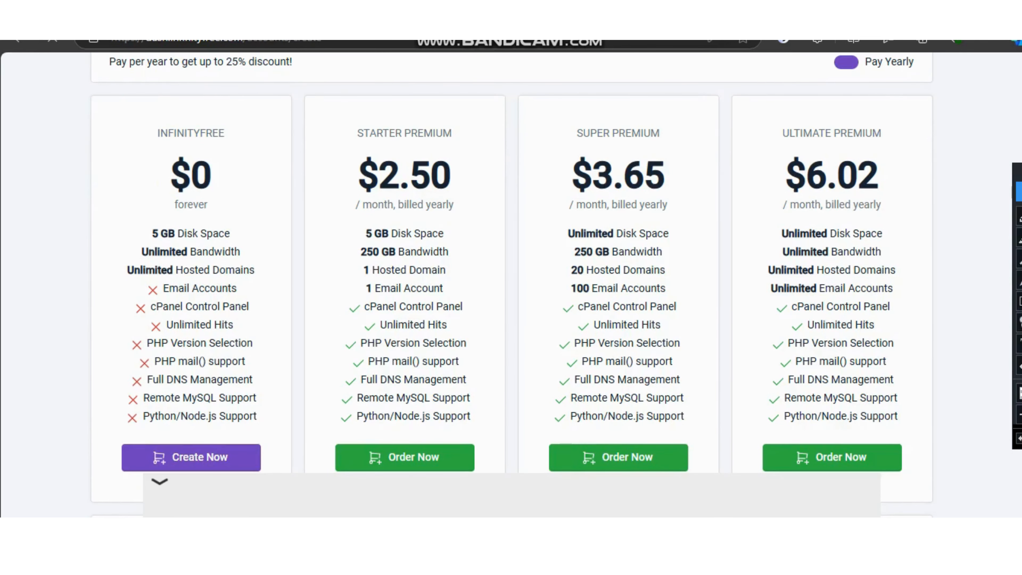
scroll(512, 282, "down", 2)
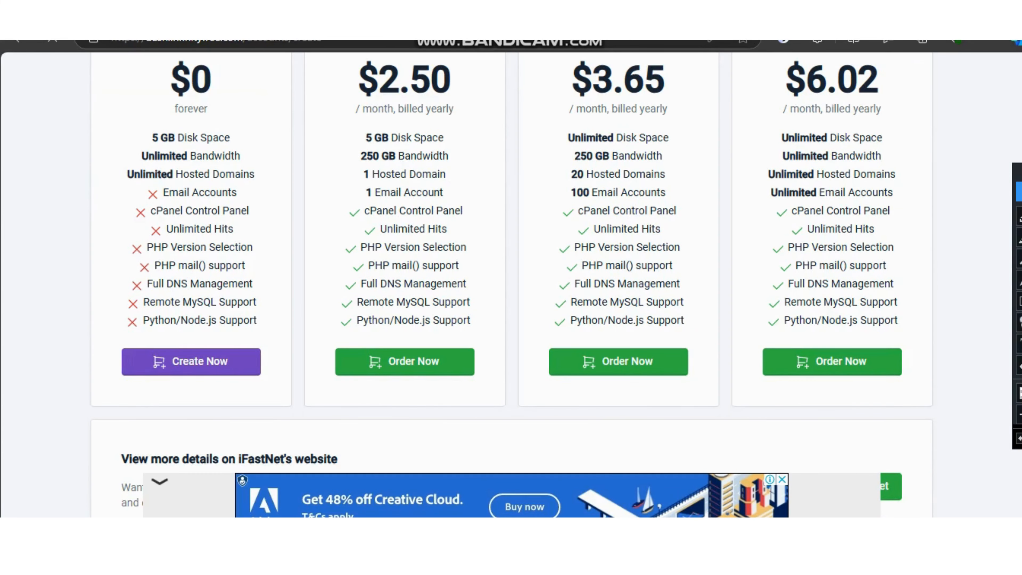
scroll(511, 282, "down", 3)
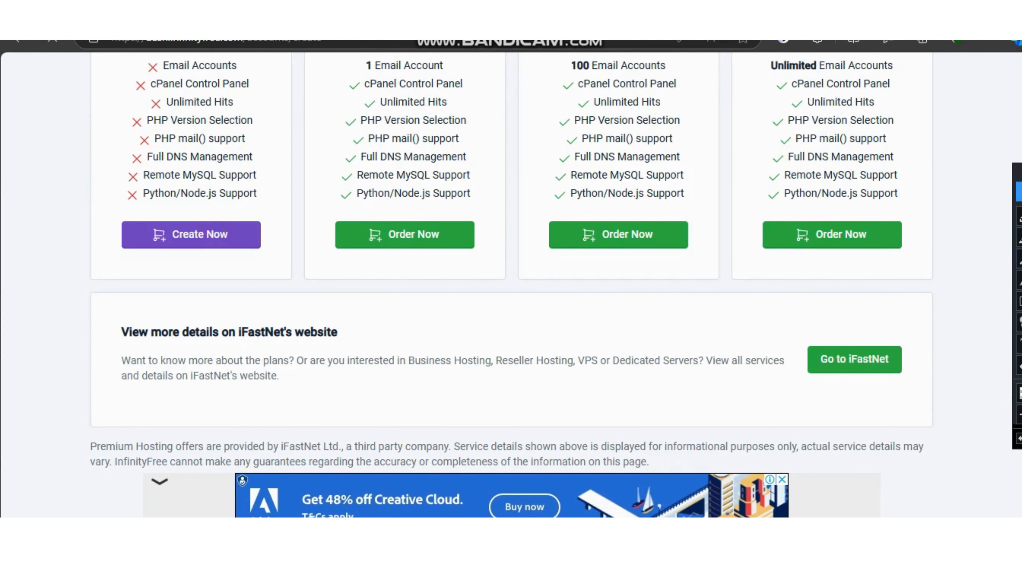
scroll(511, 282, "up", 3)
scroll(511, 282, "down", 1)
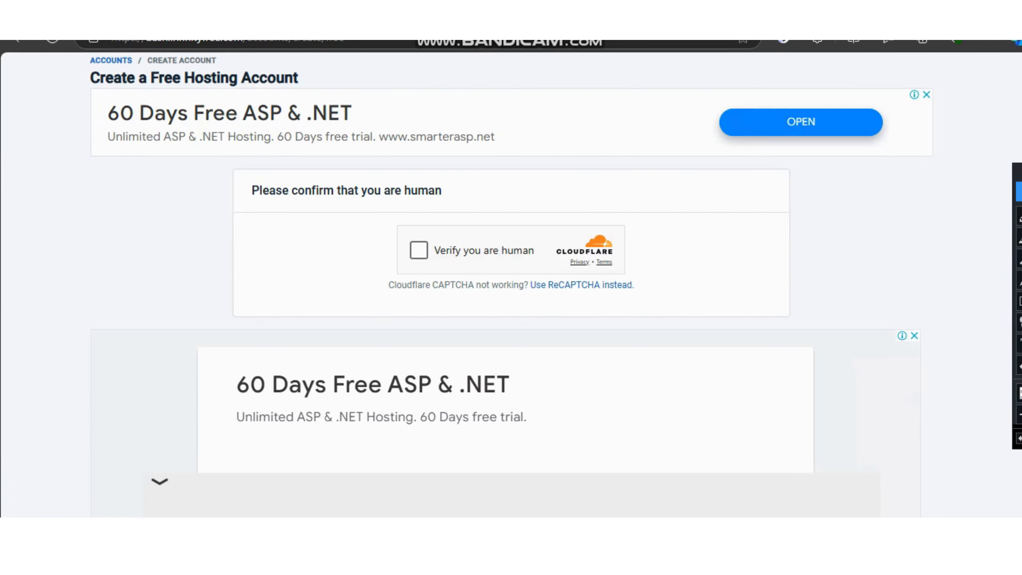
Step: Pass the human verification for the free hosting account and enter "zyronfinance" as its subdomain
left_click(419, 250)
left_click(439, 287)
type("zyronfinance")
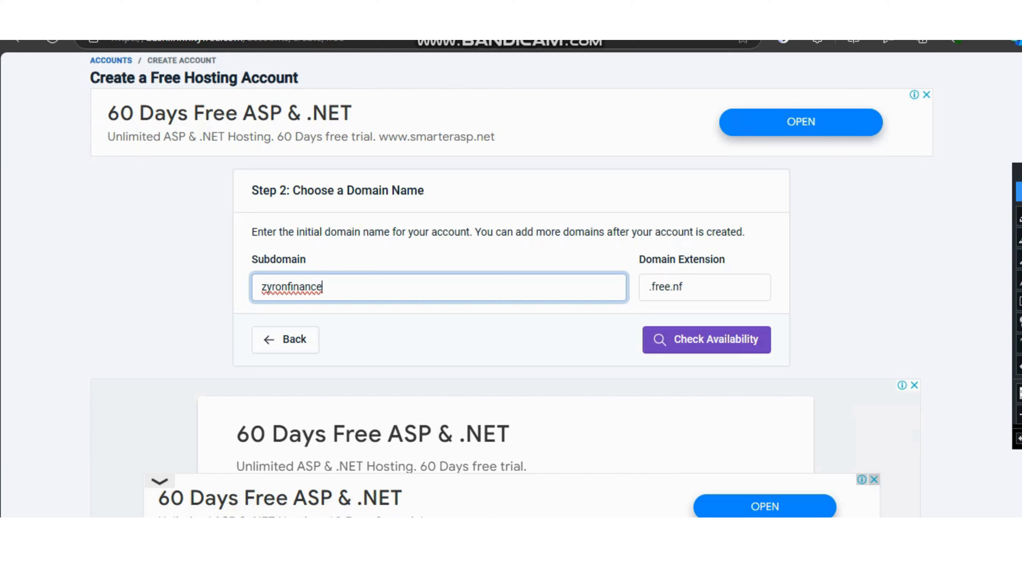
Step: Choose the .kesug.com domain extension for the zyronfinance subdomain and check its availability
left_click(669, 286)
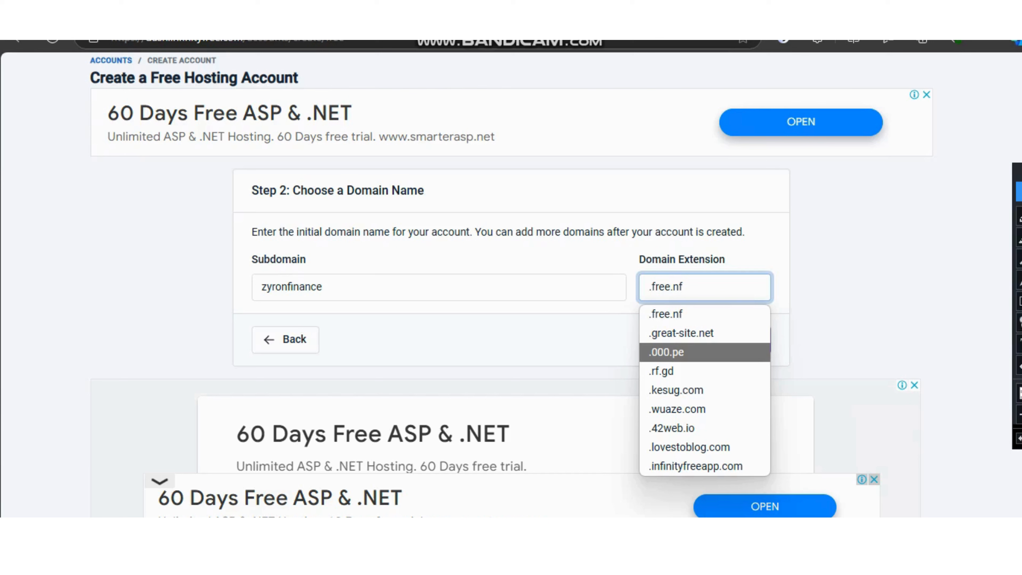
left_click(703, 386)
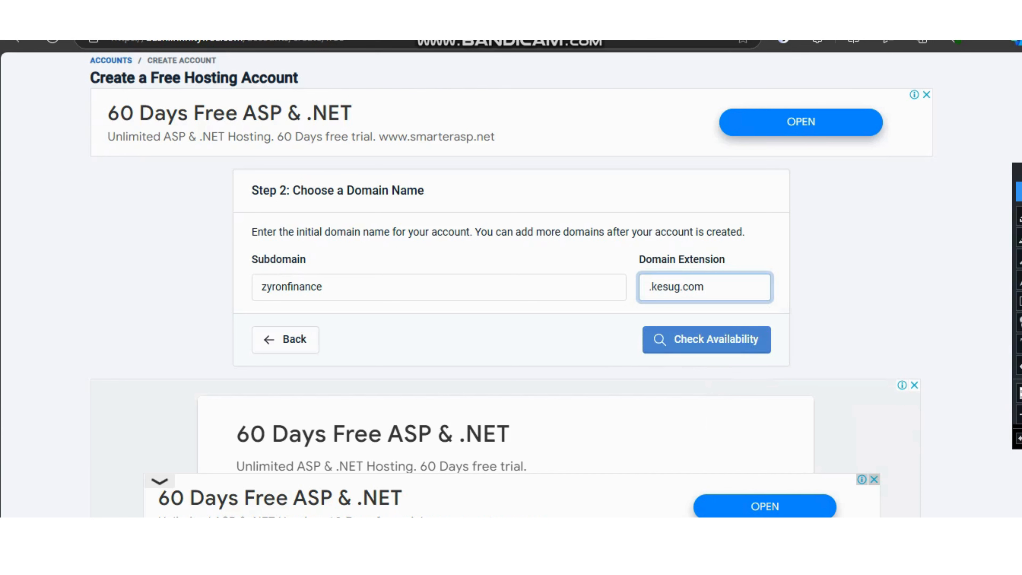
left_click(697, 342)
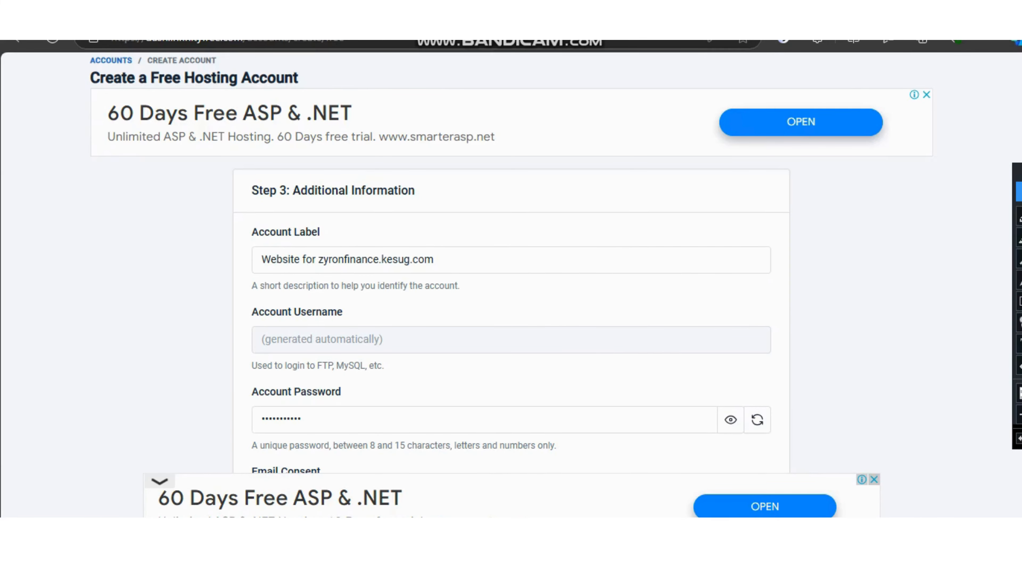
Step: Review the additional account information, set the email consent to "I Approve" and create the hosting account
scroll(511, 282, "down", 2)
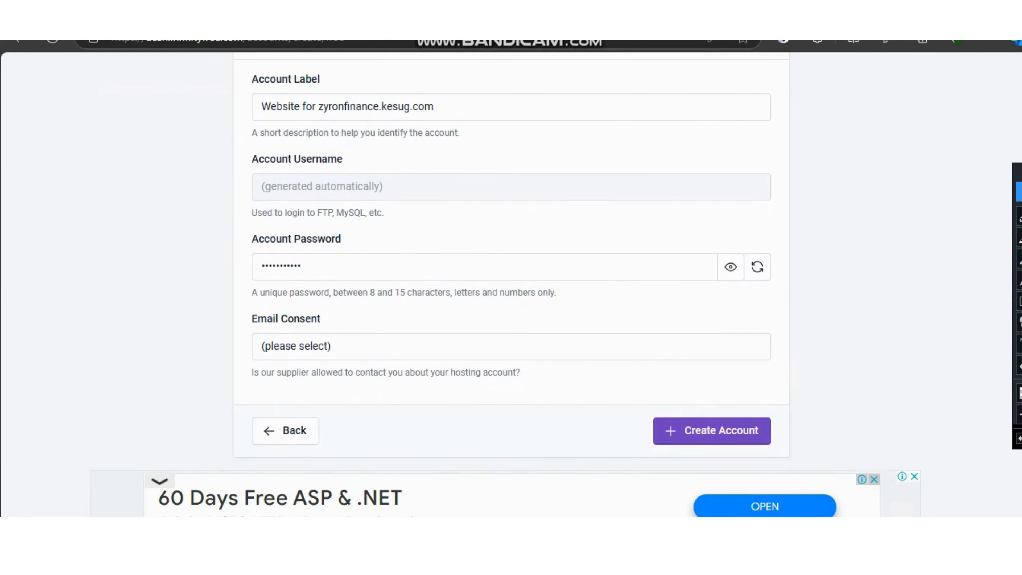
scroll(511, 282, "up", 1)
scroll(511, 282, "up", 1)
scroll(511, 282, "down", 1)
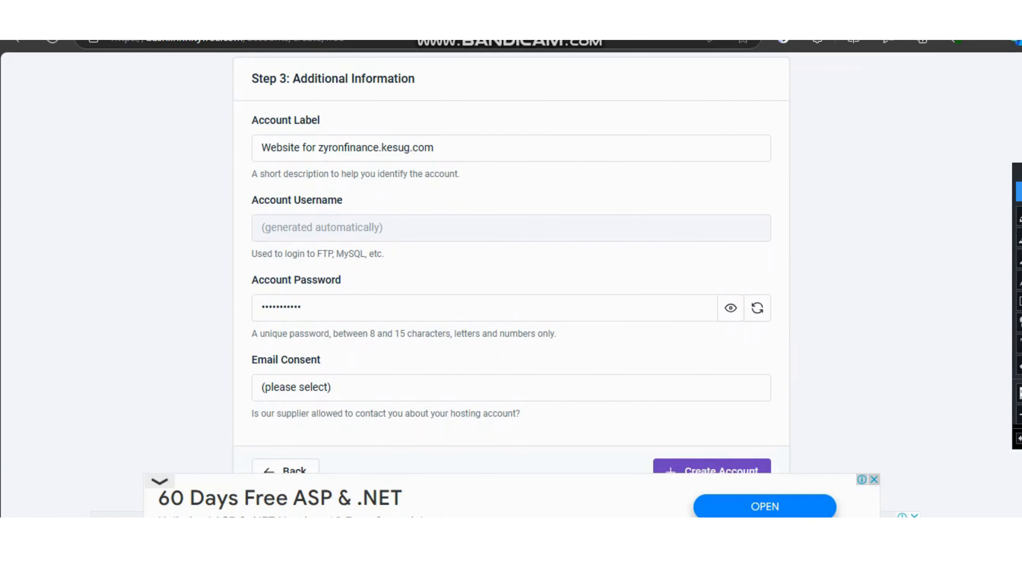
scroll(512, 282, "down", 1)
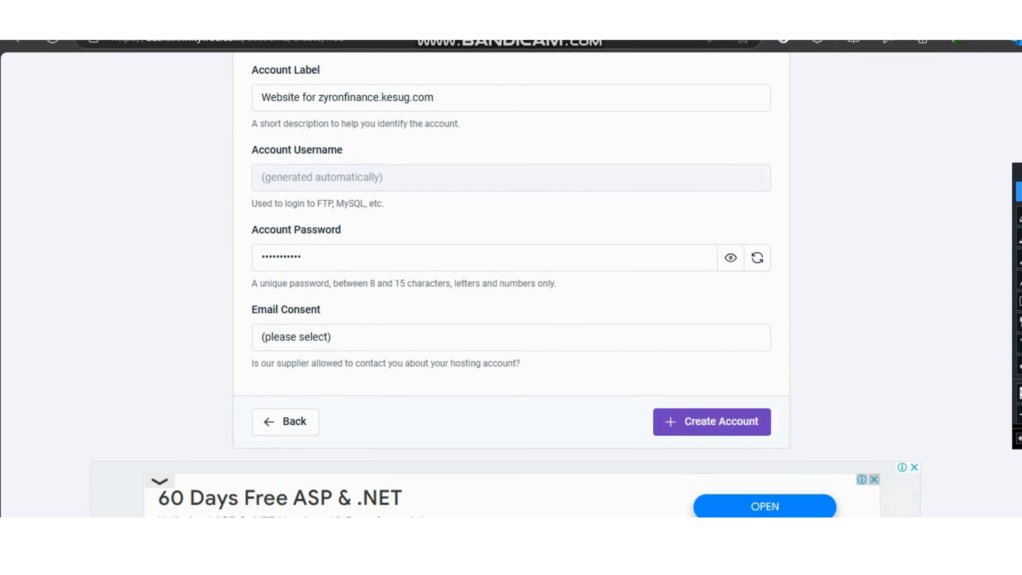
scroll(511, 282, "down", 2)
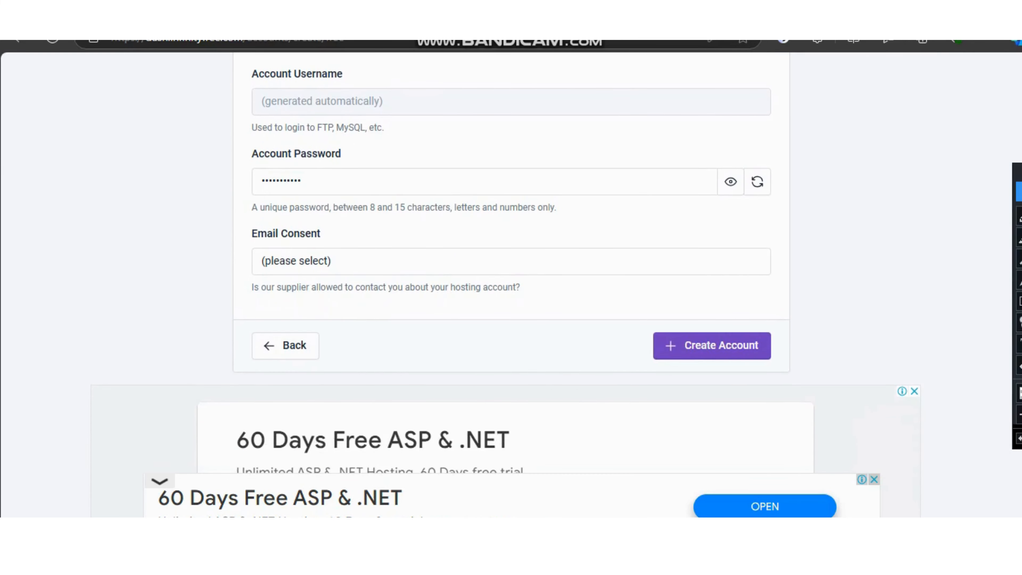
left_click(372, 259)
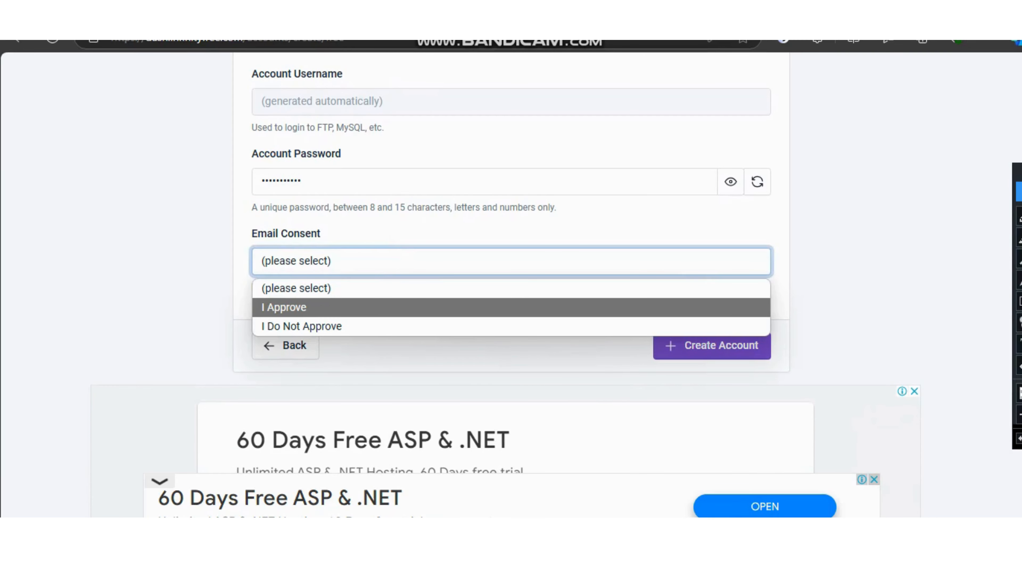
left_click(363, 307)
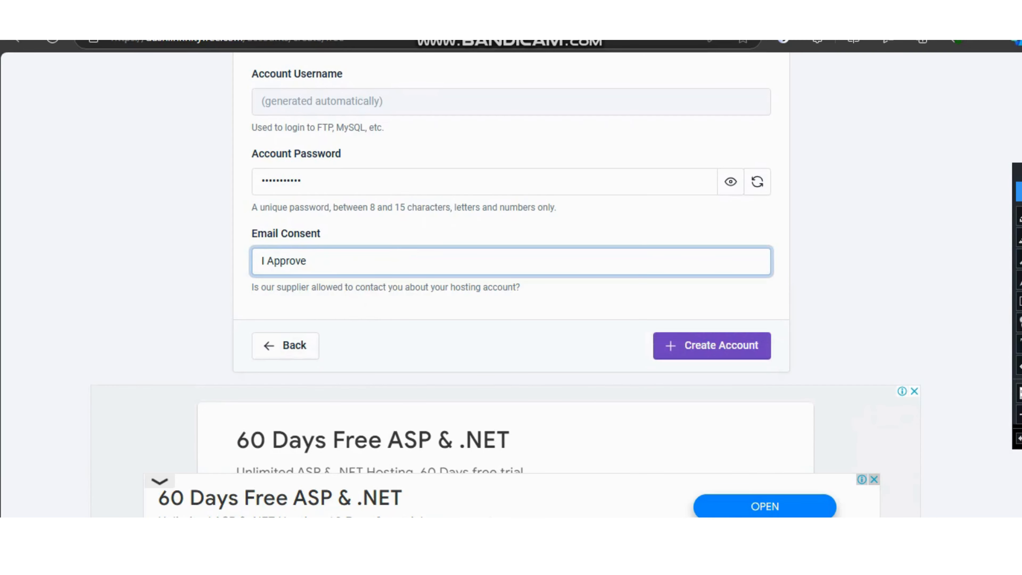
left_click(681, 343)
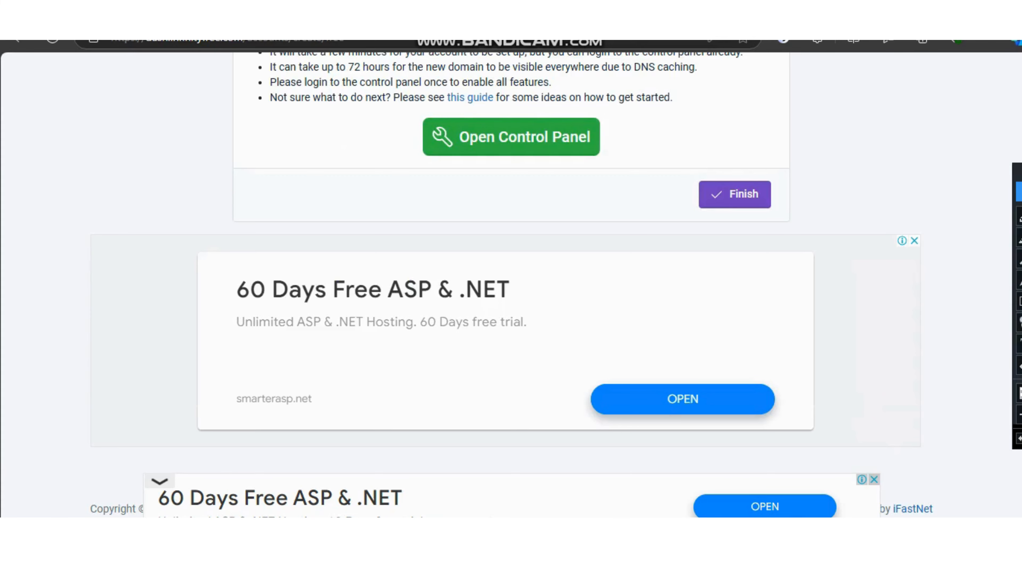
Step: Read the notes about the new account, finish the account creation and dismiss the advertisement
scroll(512, 278, "up", 3)
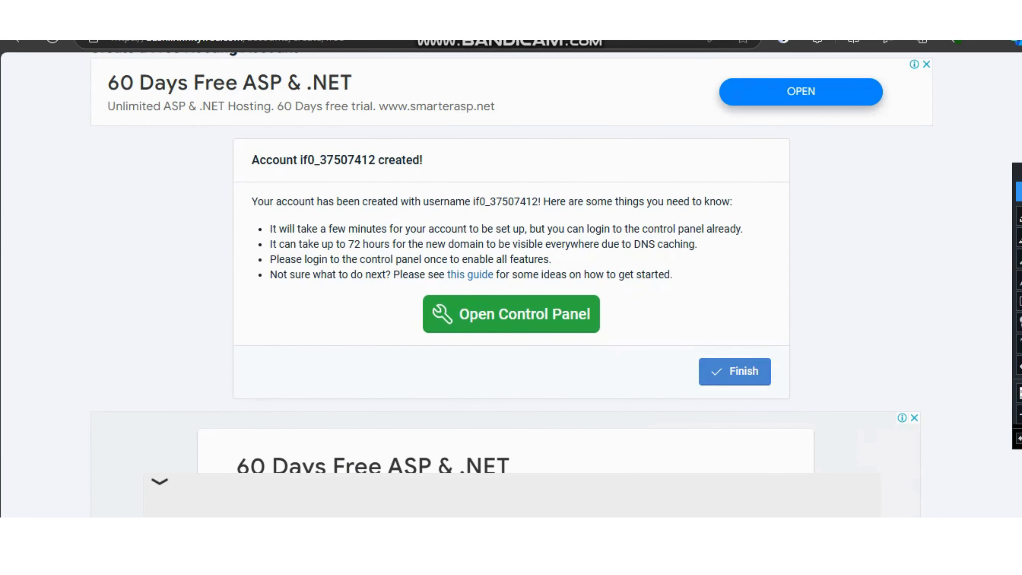
scroll(718, 374, "down", 3)
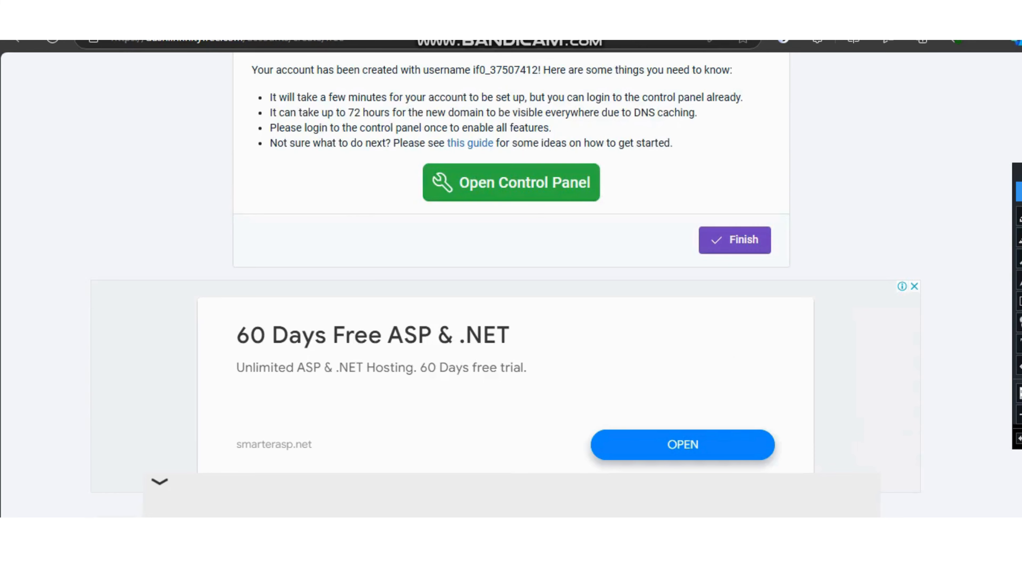
left_click(735, 239)
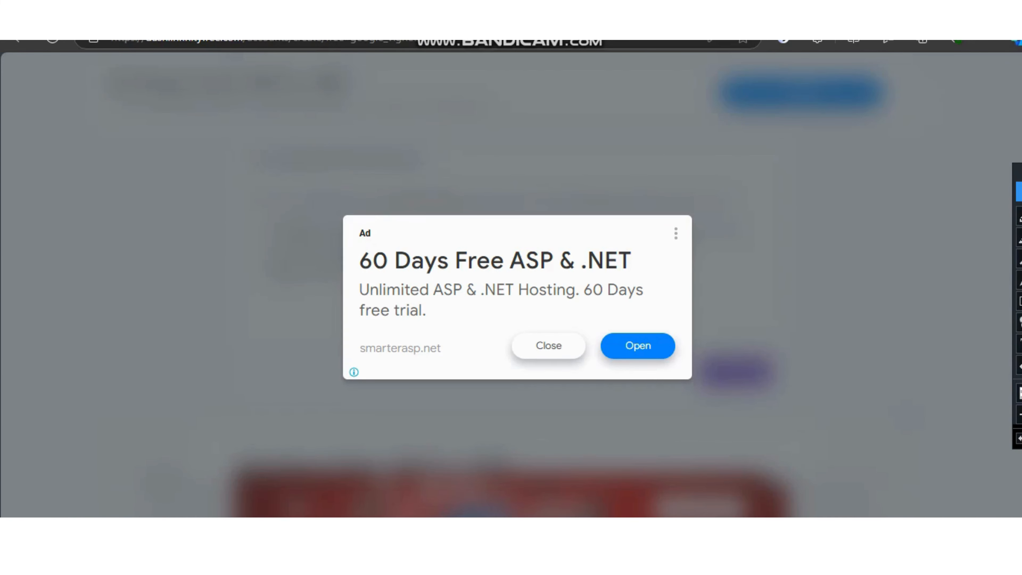
left_click(550, 342)
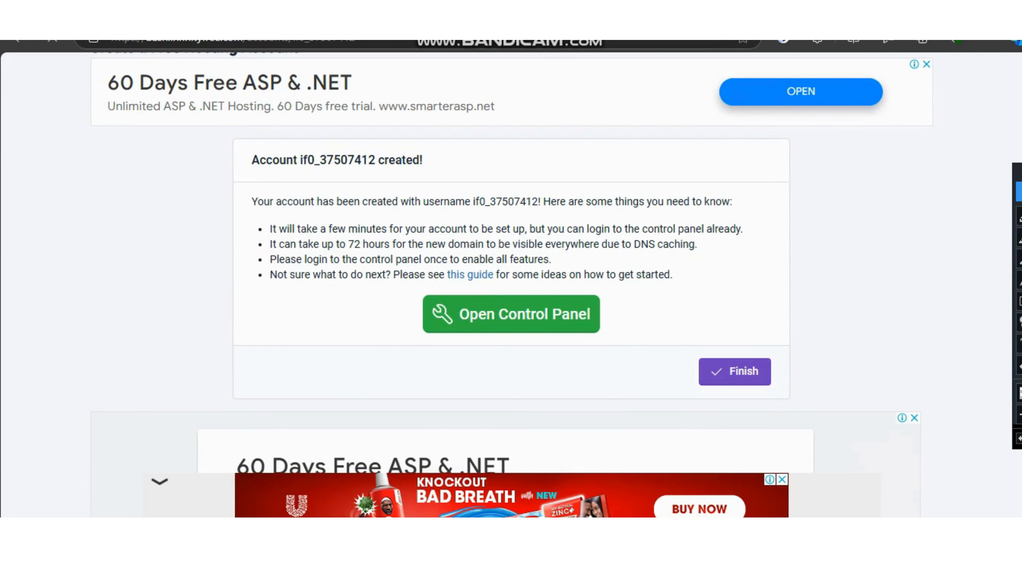
Step: Examine the new account's overview and the directory and SSL status of zyronfinance.kesug.com, and return to the account overview
scroll(511, 282, "up", 2)
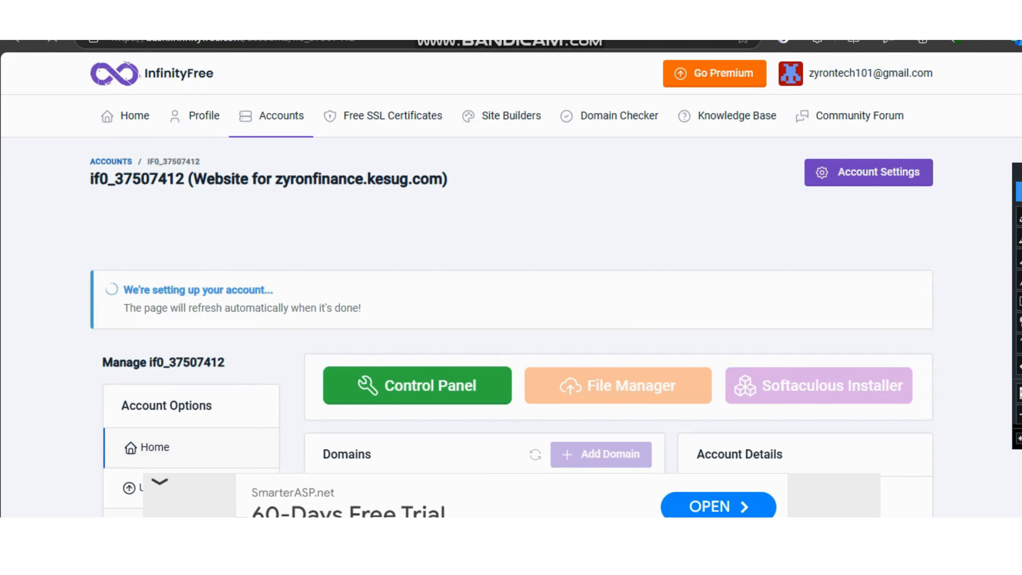
scroll(511, 282, "down", 3)
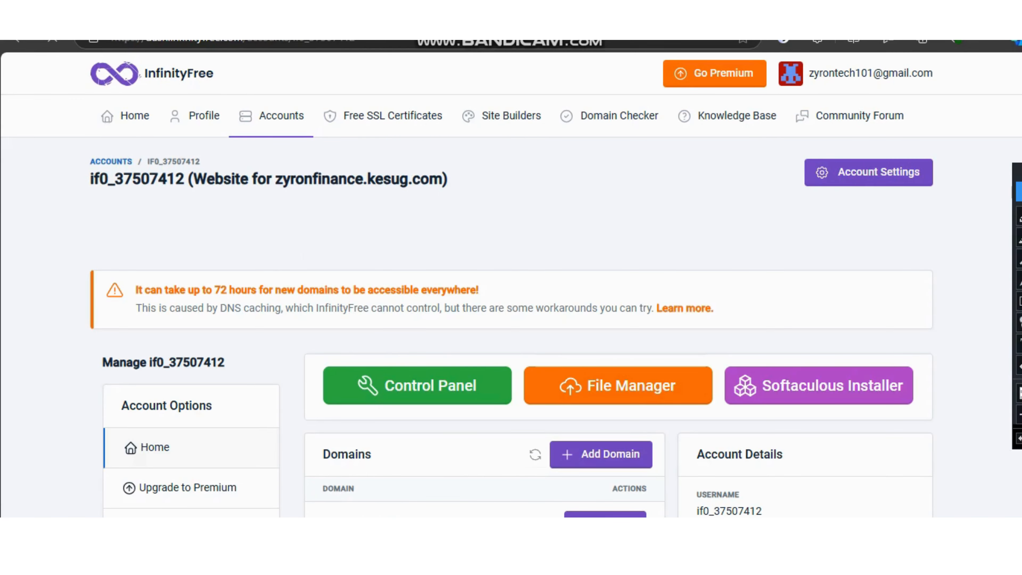
scroll(512, 307, "down", 1)
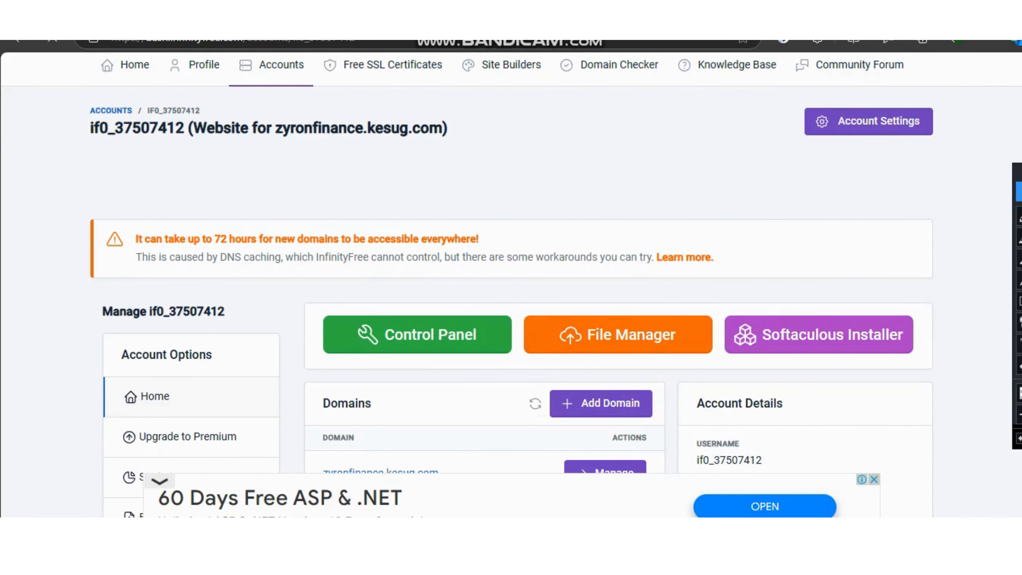
scroll(511, 282, "down", 2)
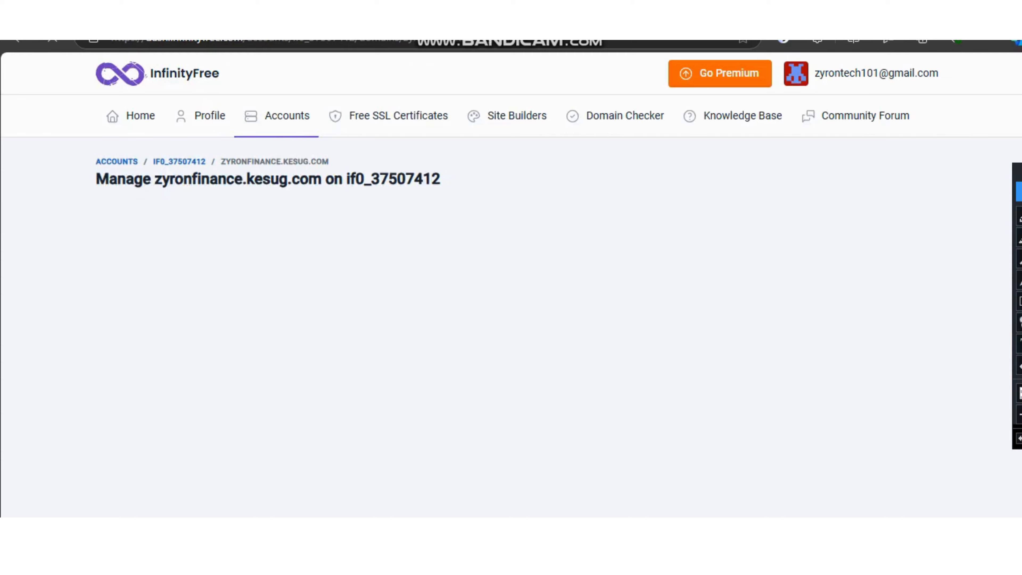
scroll(511, 282, "down", 8)
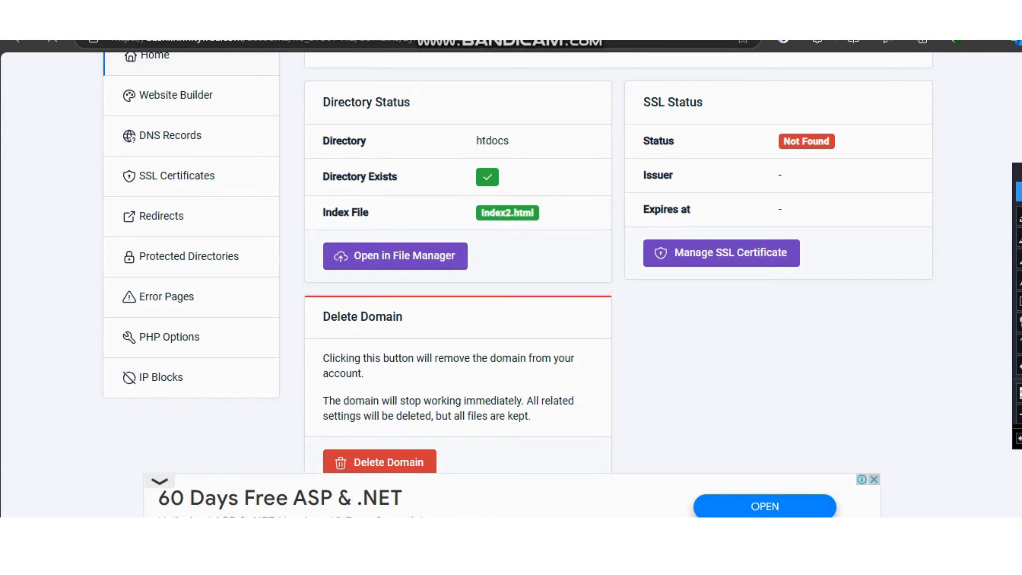
scroll(514, 285, "up", 5)
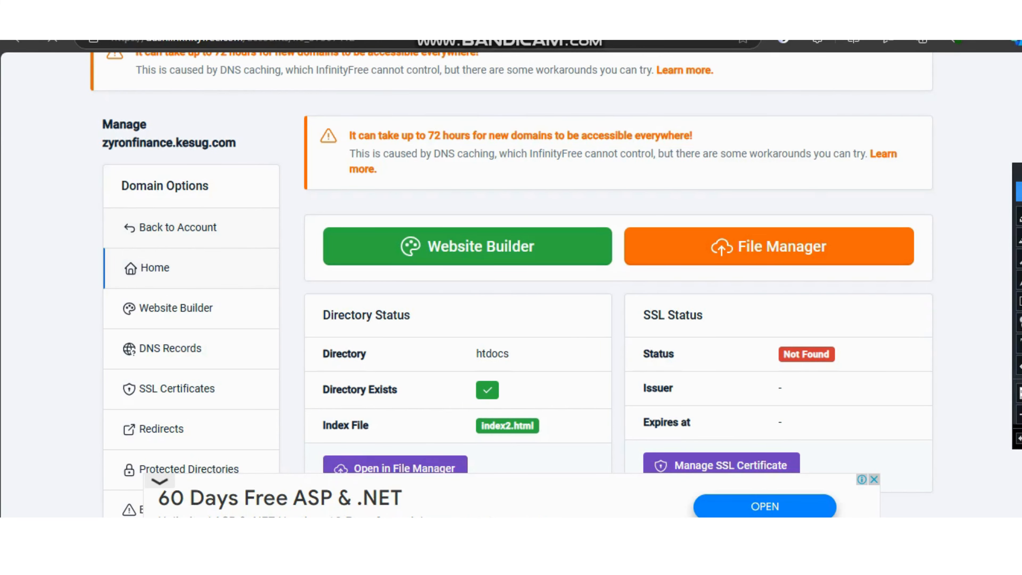
scroll(512, 282, "down", 3)
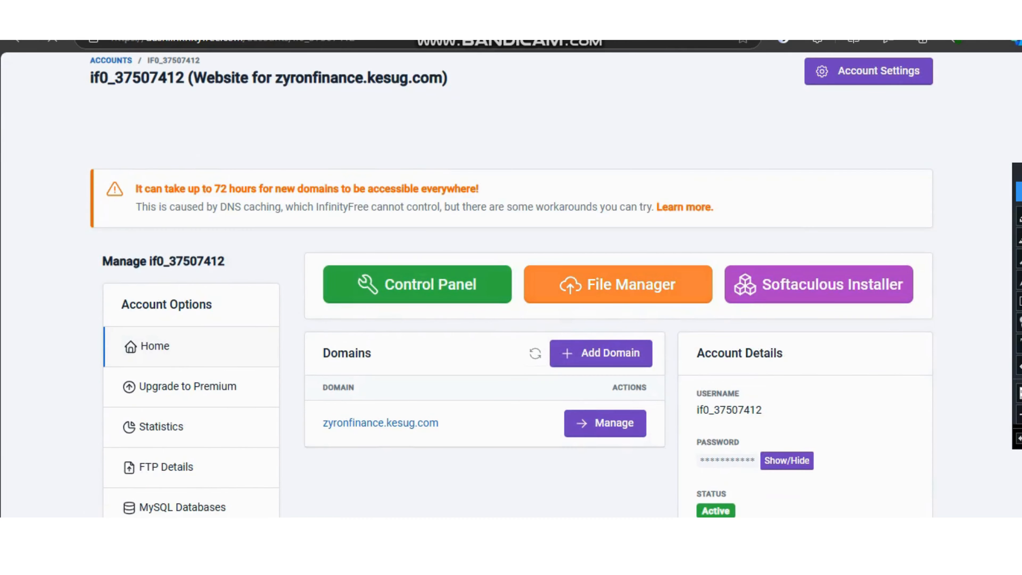
Step: View the hosting account's details and its FTP username, hostname and port, and return to the account overview
left_click(619, 284)
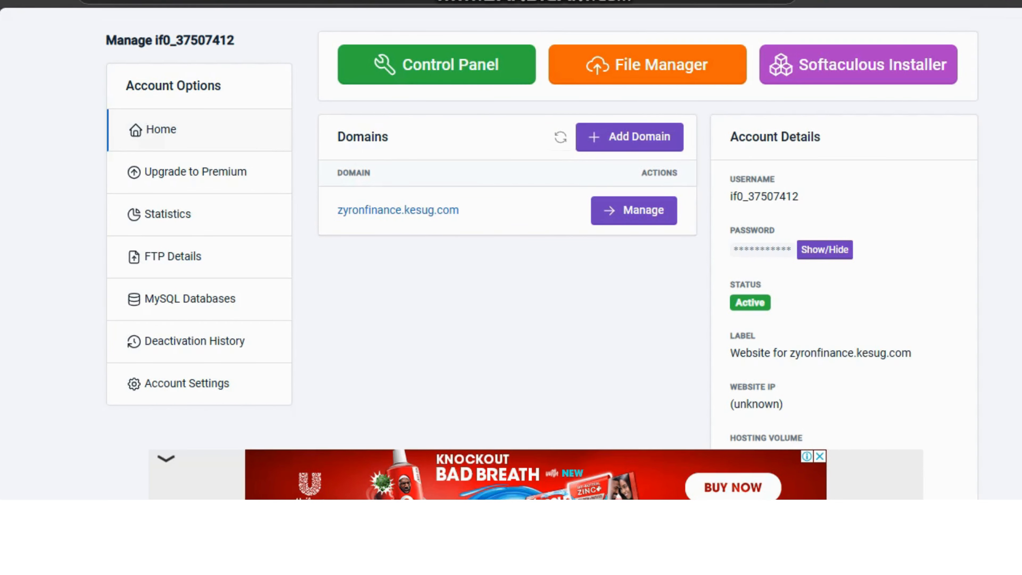
scroll(511, 257, "down", 3)
scroll(511, 258, "up", 2)
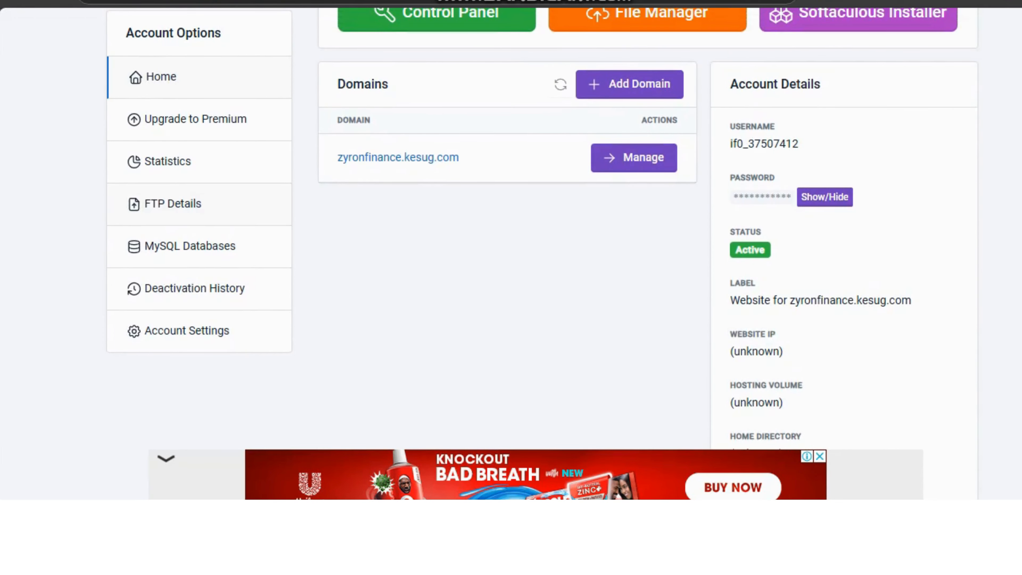
left_click(220, 194)
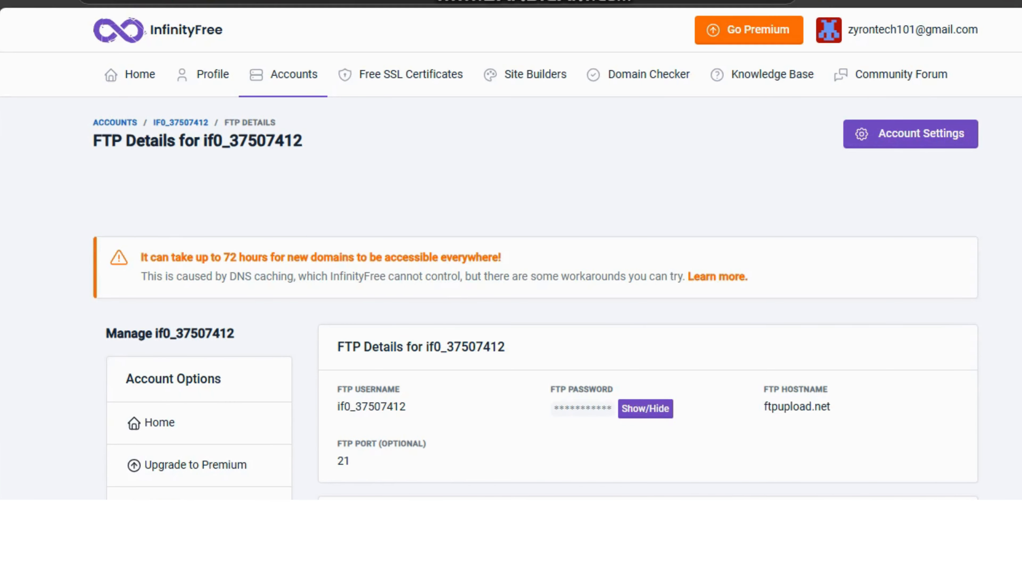
scroll(512, 298, "down", 3)
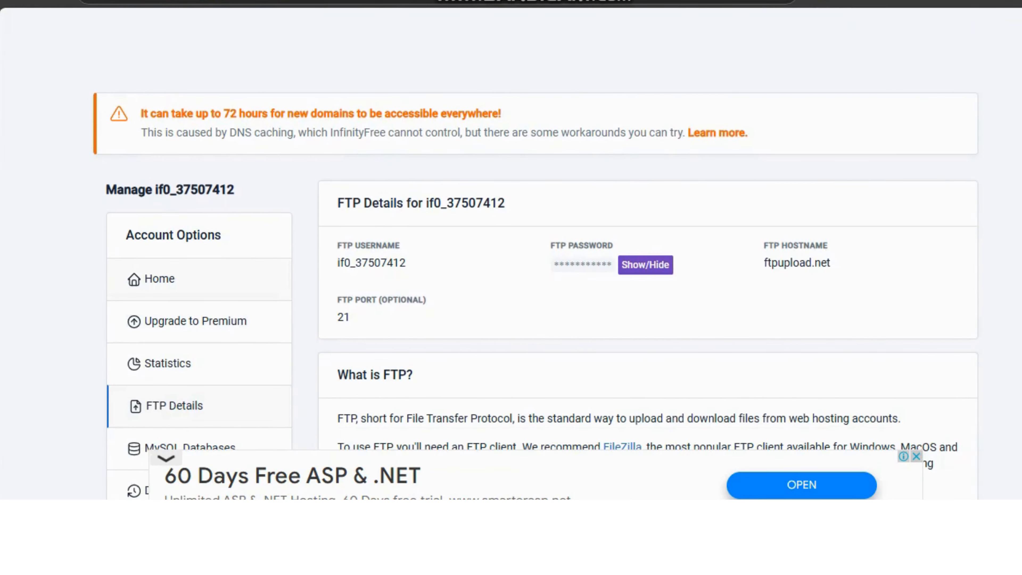
left_click(215, 280)
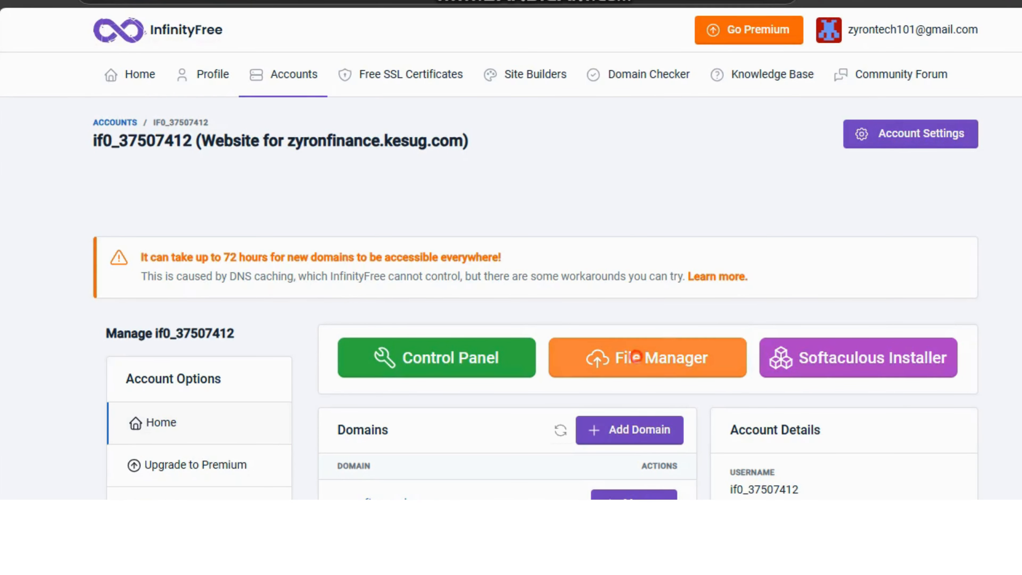
Step: Open the hosting account's files in the file manager and enter the htdocs folder
left_click(636, 356)
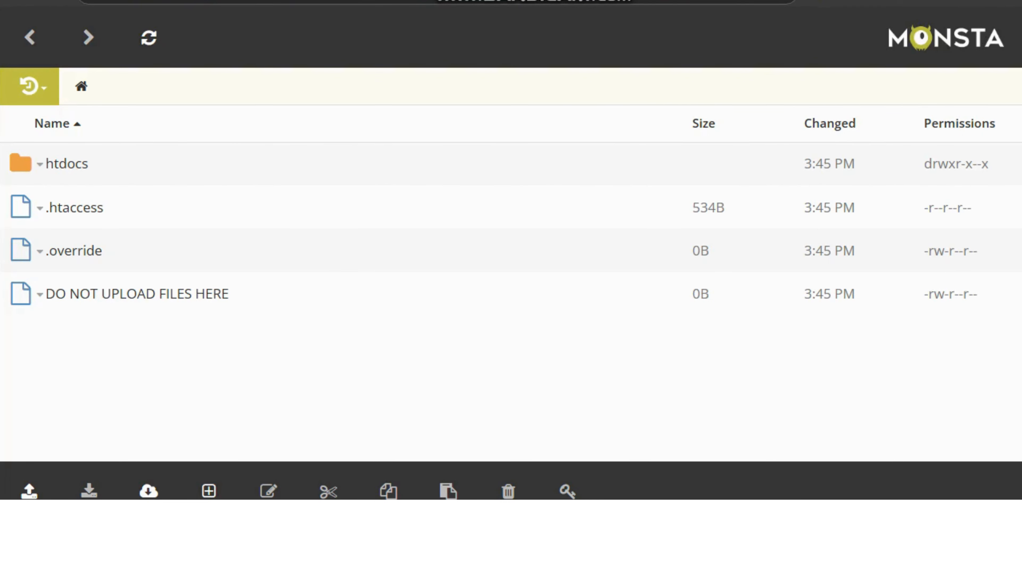
left_click(68, 163)
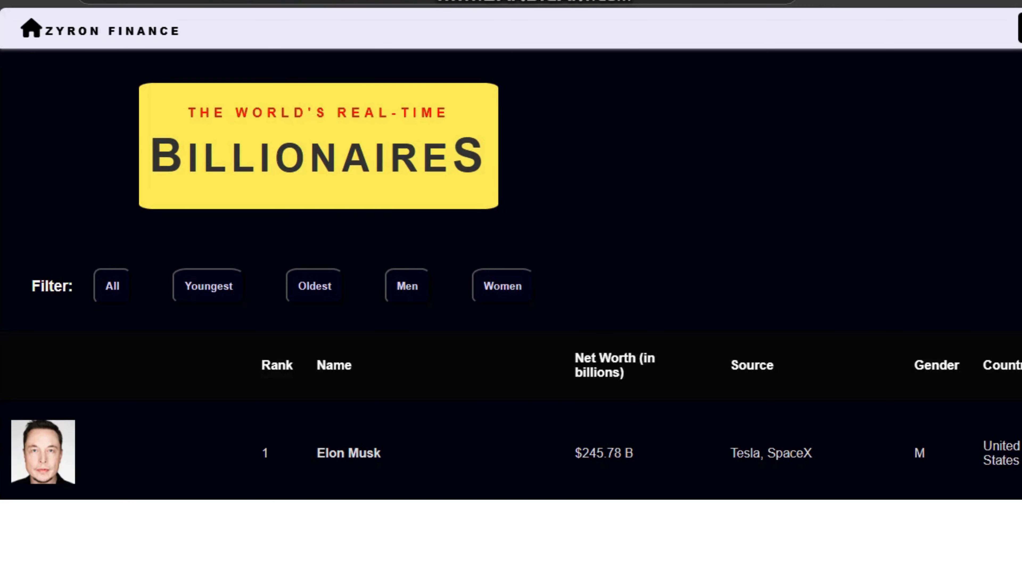
Step: Look through the billionaires ranking page of the Zyron Finance website and return to the htdocs folder
scroll(511, 274, "down", 4)
scroll(511, 274, "up", 4)
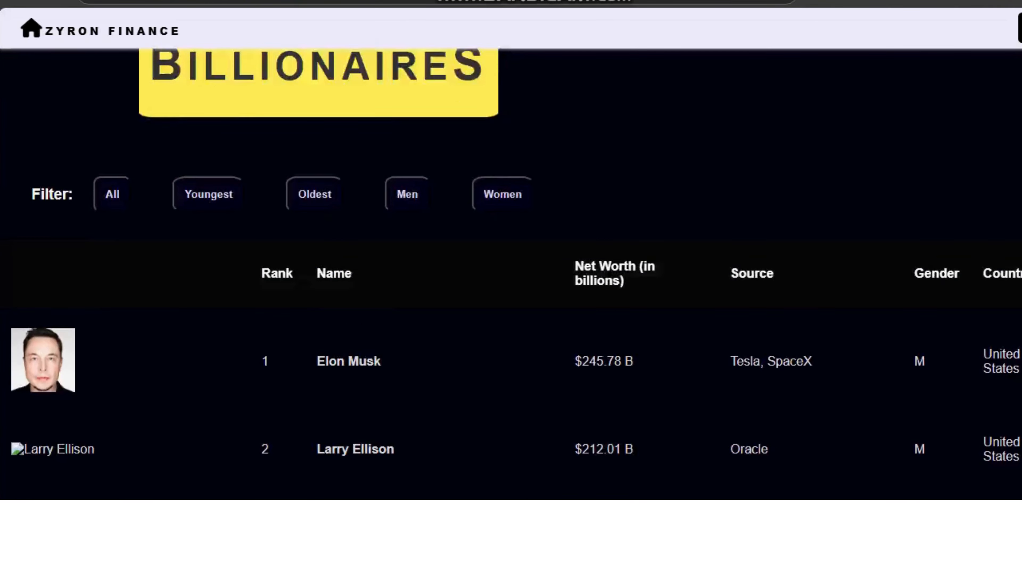
scroll(511, 274, "down", 4)
scroll(511, 274, "down", 10)
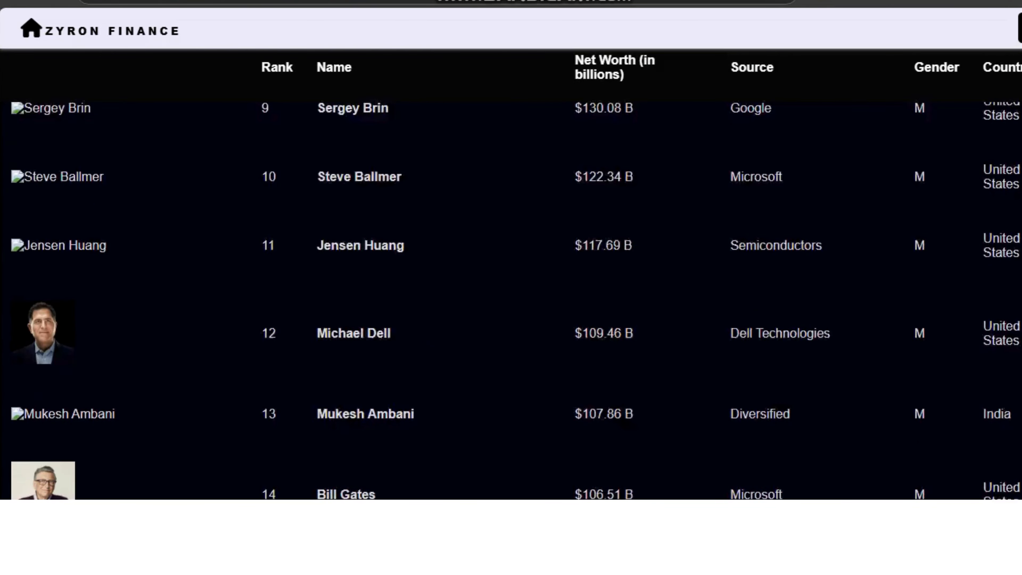
scroll(511, 274, "up", 10)
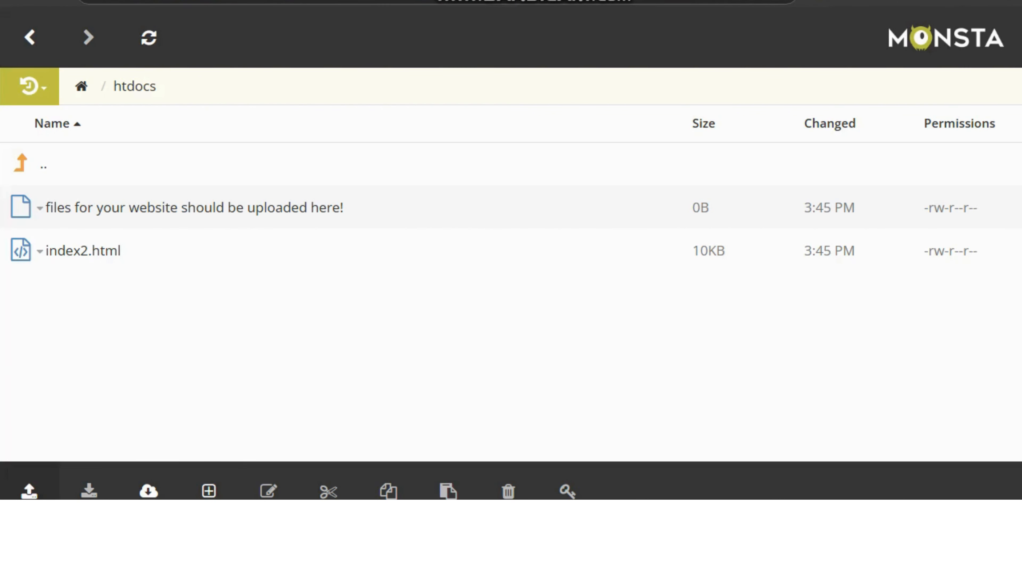
Step: Upload the bill-list folder from the local projects folder into htdocs, and look inside the uploaded folder before returning to htdocs
left_click(29, 490)
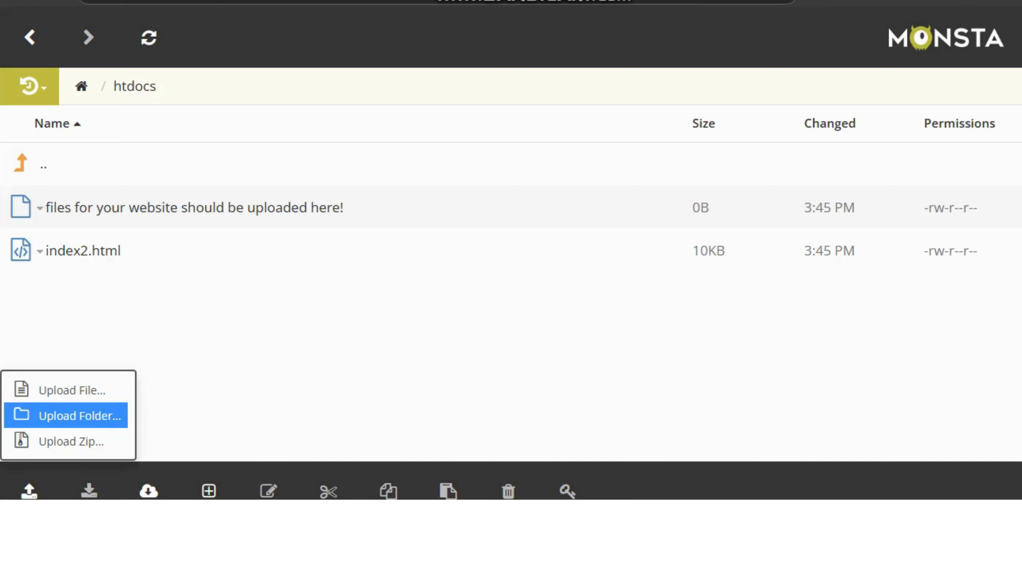
left_click(67, 415)
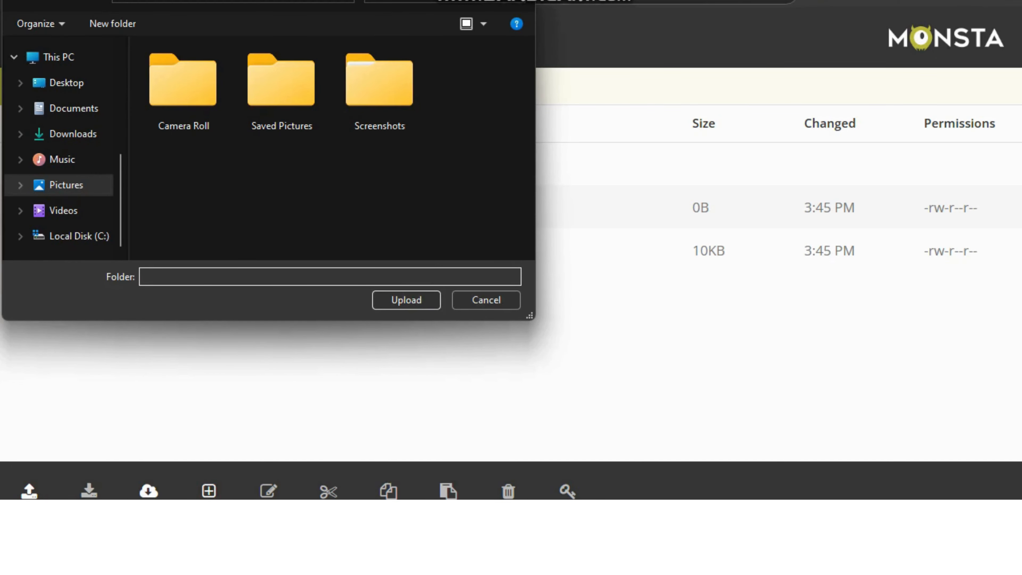
scroll(60, 185, "up", 1)
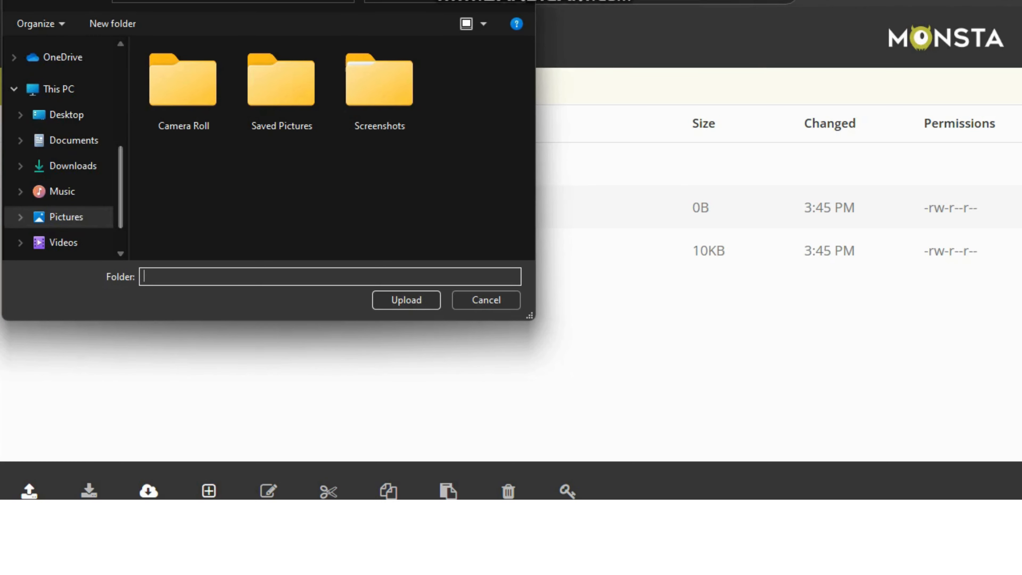
scroll(61, 161, "down", 1)
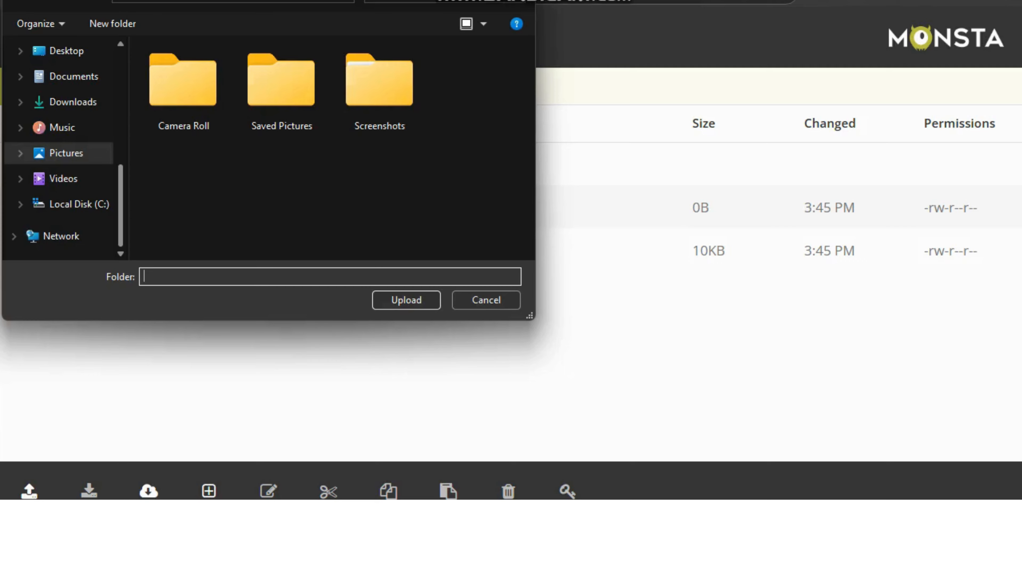
scroll(60, 149, "up", 3)
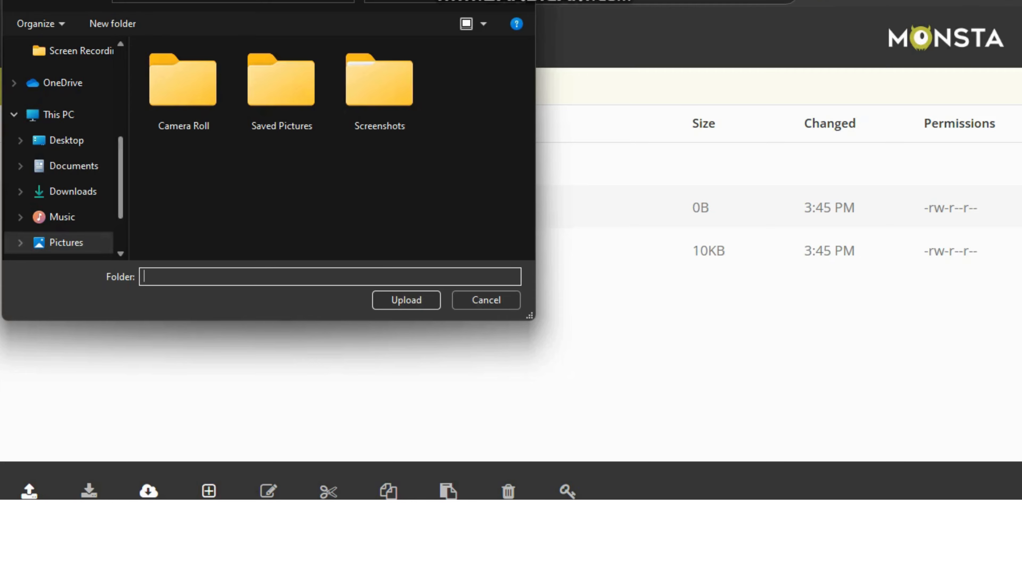
scroll(61, 149, "up", 5)
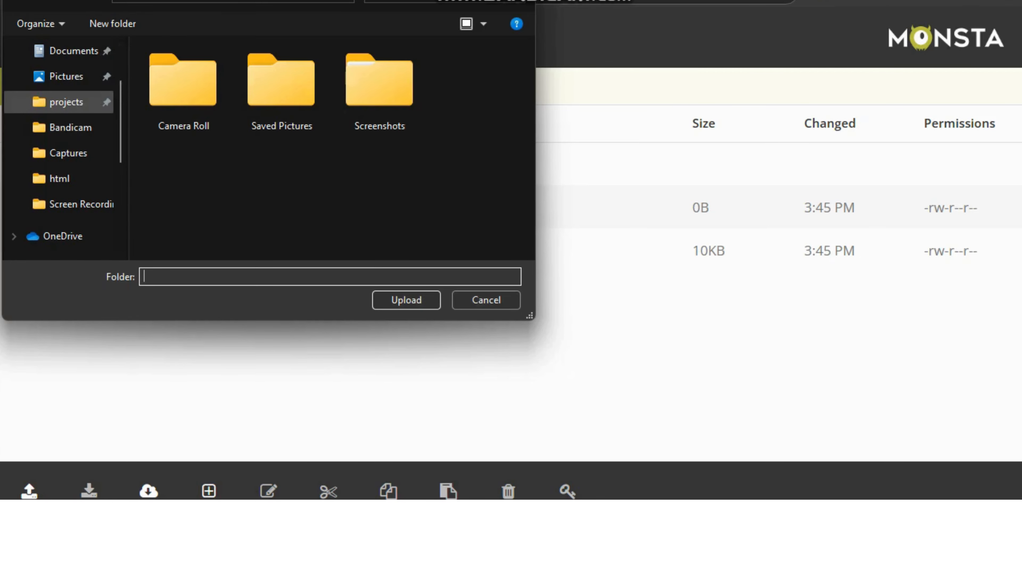
left_click(66, 101)
left_click(286, 93)
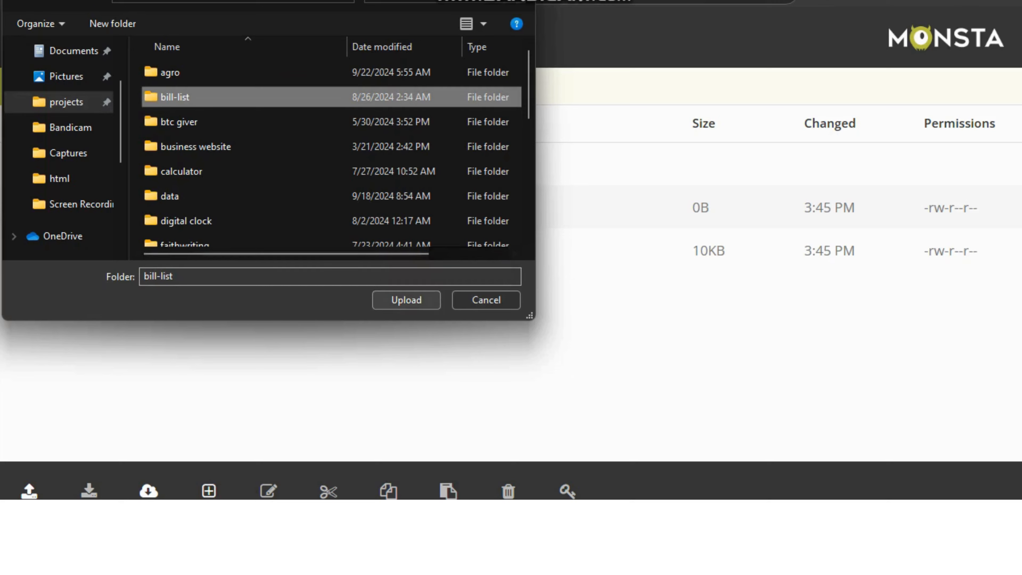
left_click(406, 300)
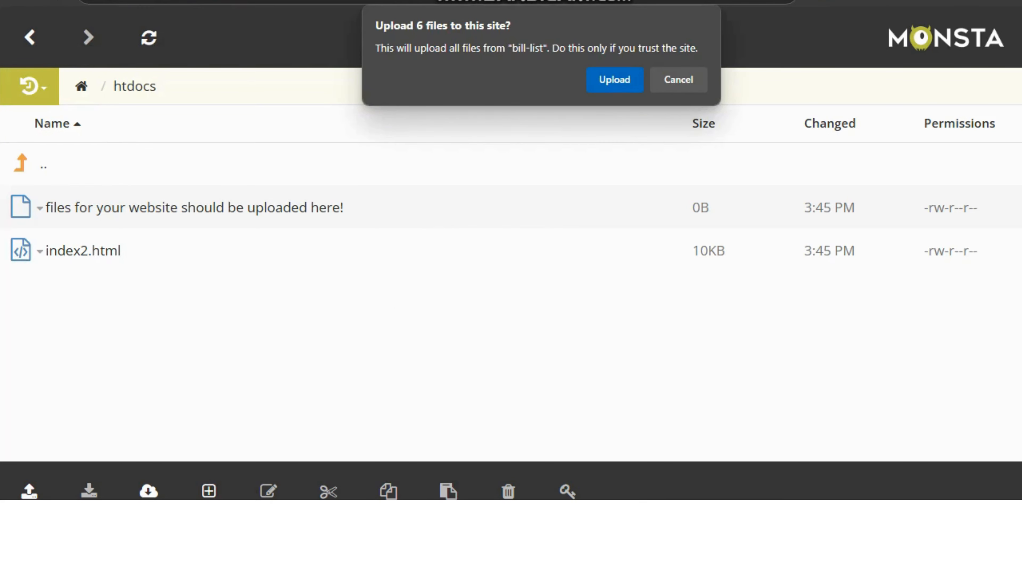
key("Return")
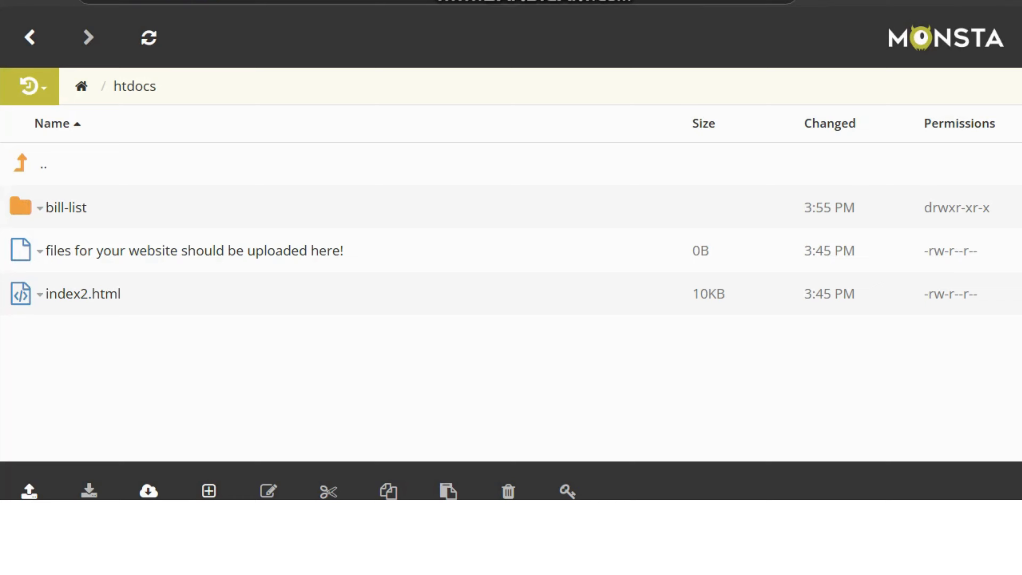
left_click(71, 206)
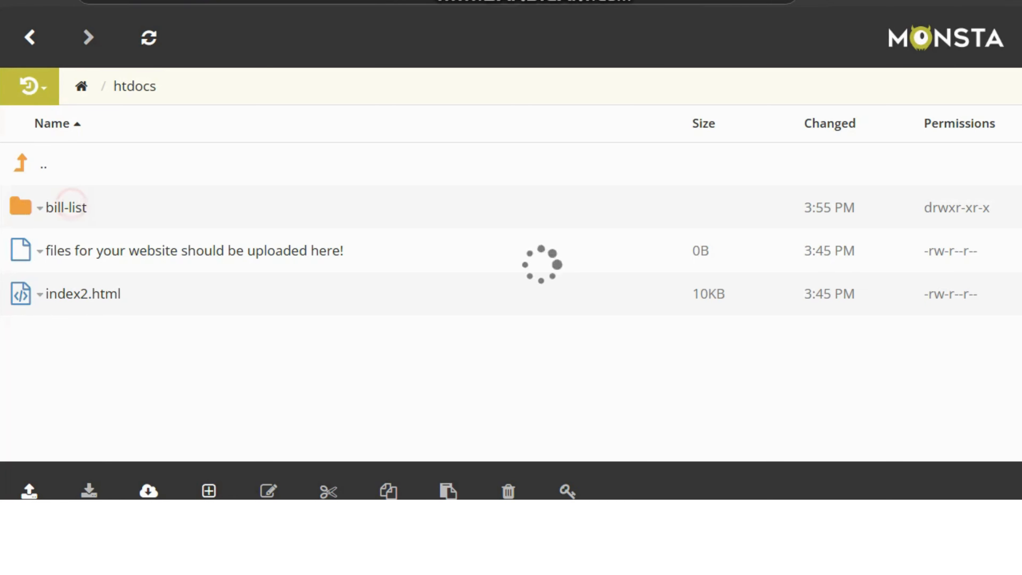
left_click(44, 165)
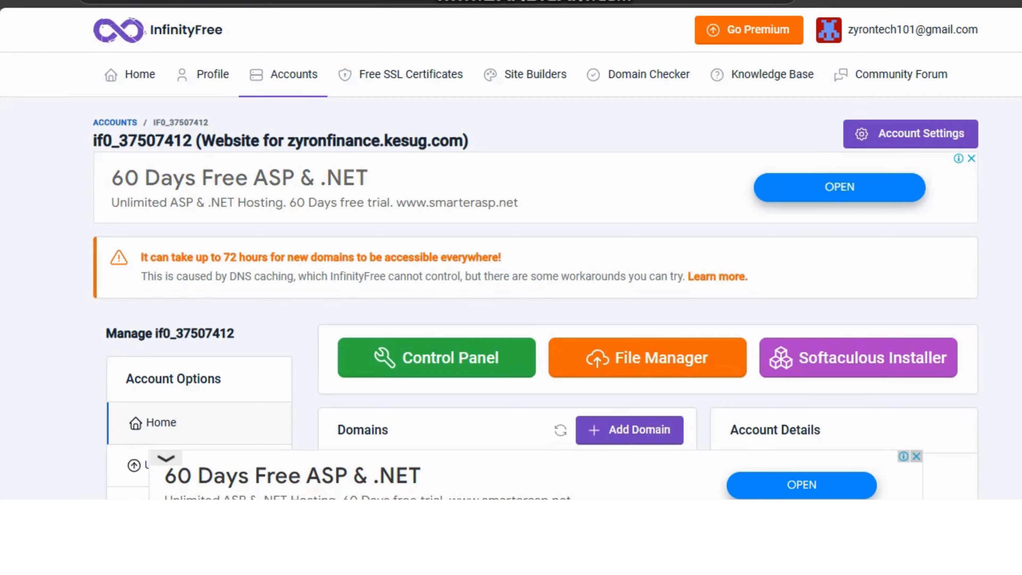